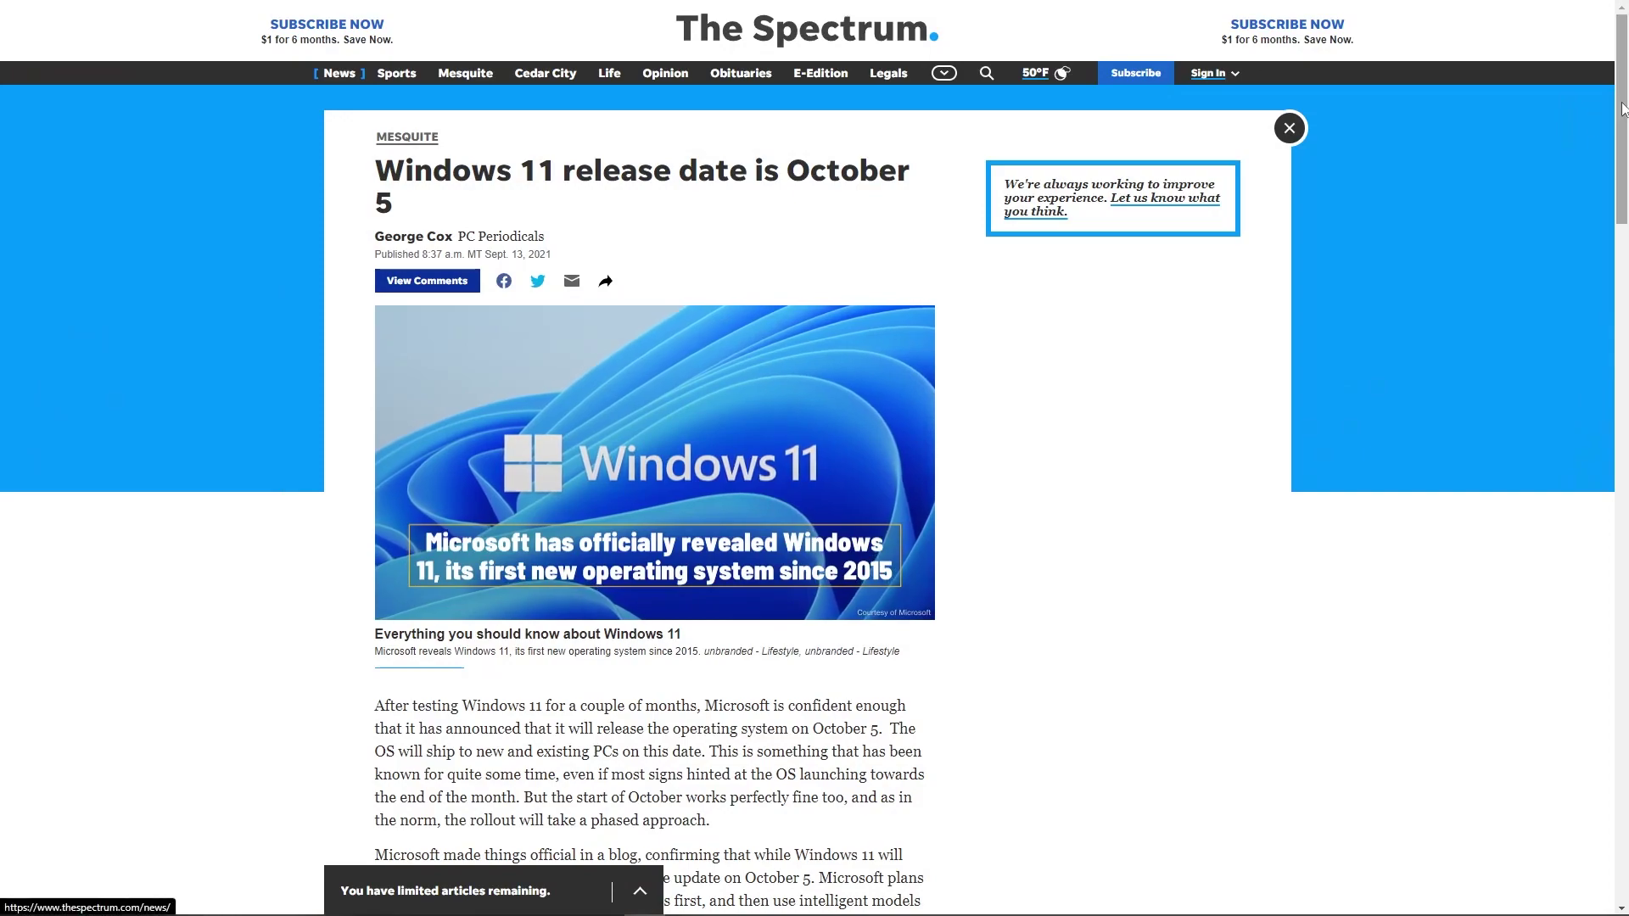
Drag the Settings System About window rightward across the desktop by its title bar
scroll(1595, 170, "down", 4)
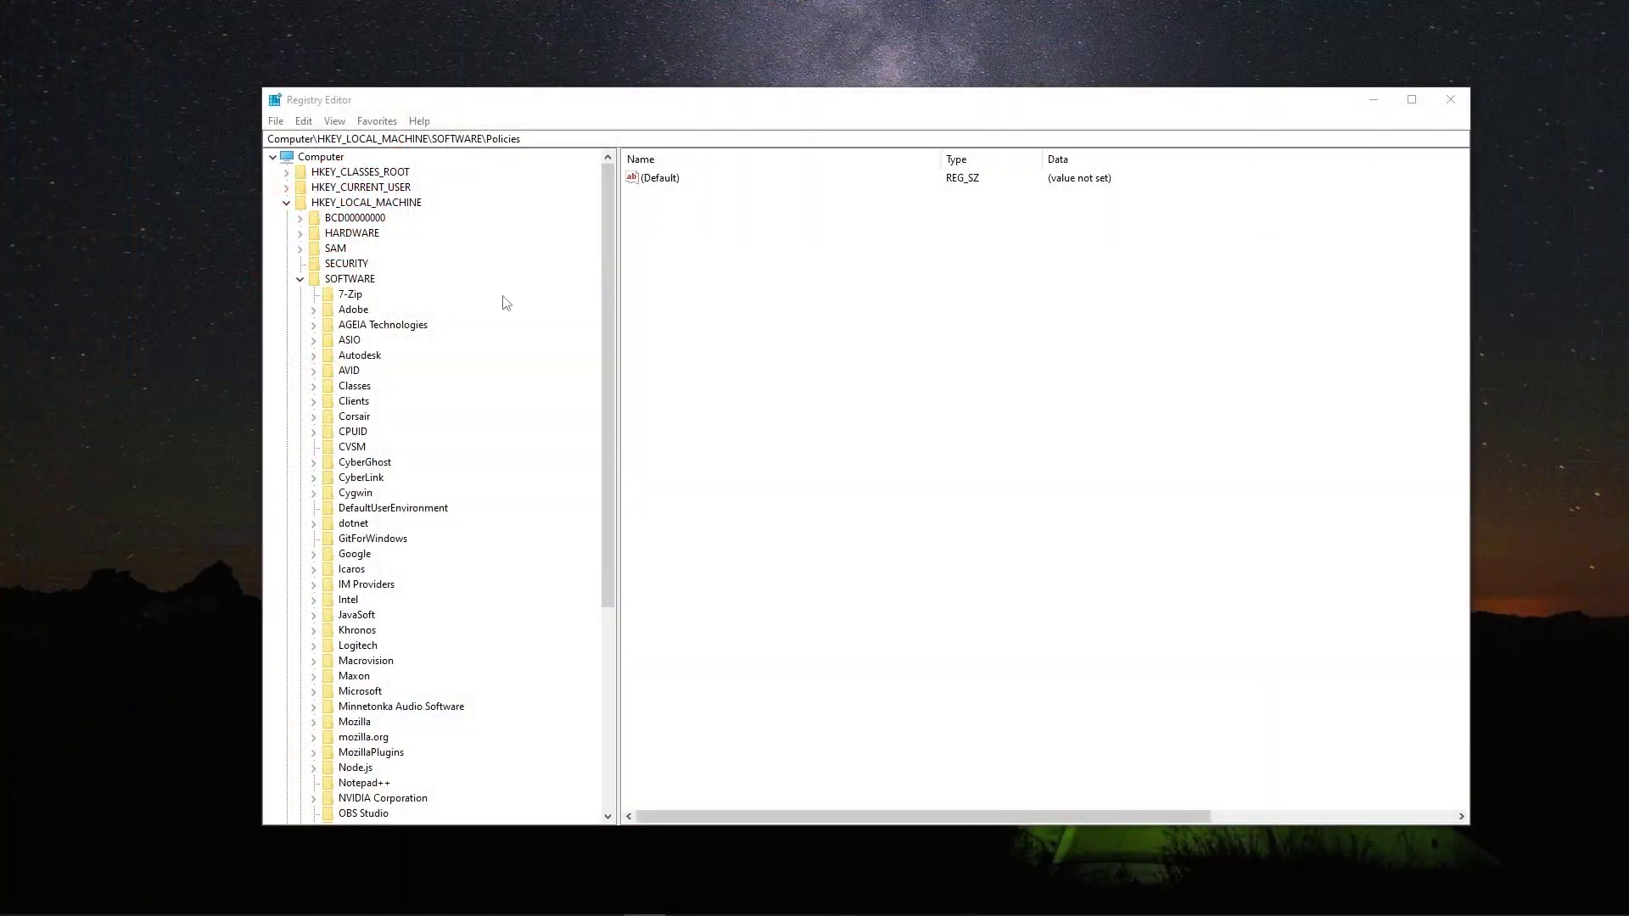
left_click_drag(607, 288, 324, 448)
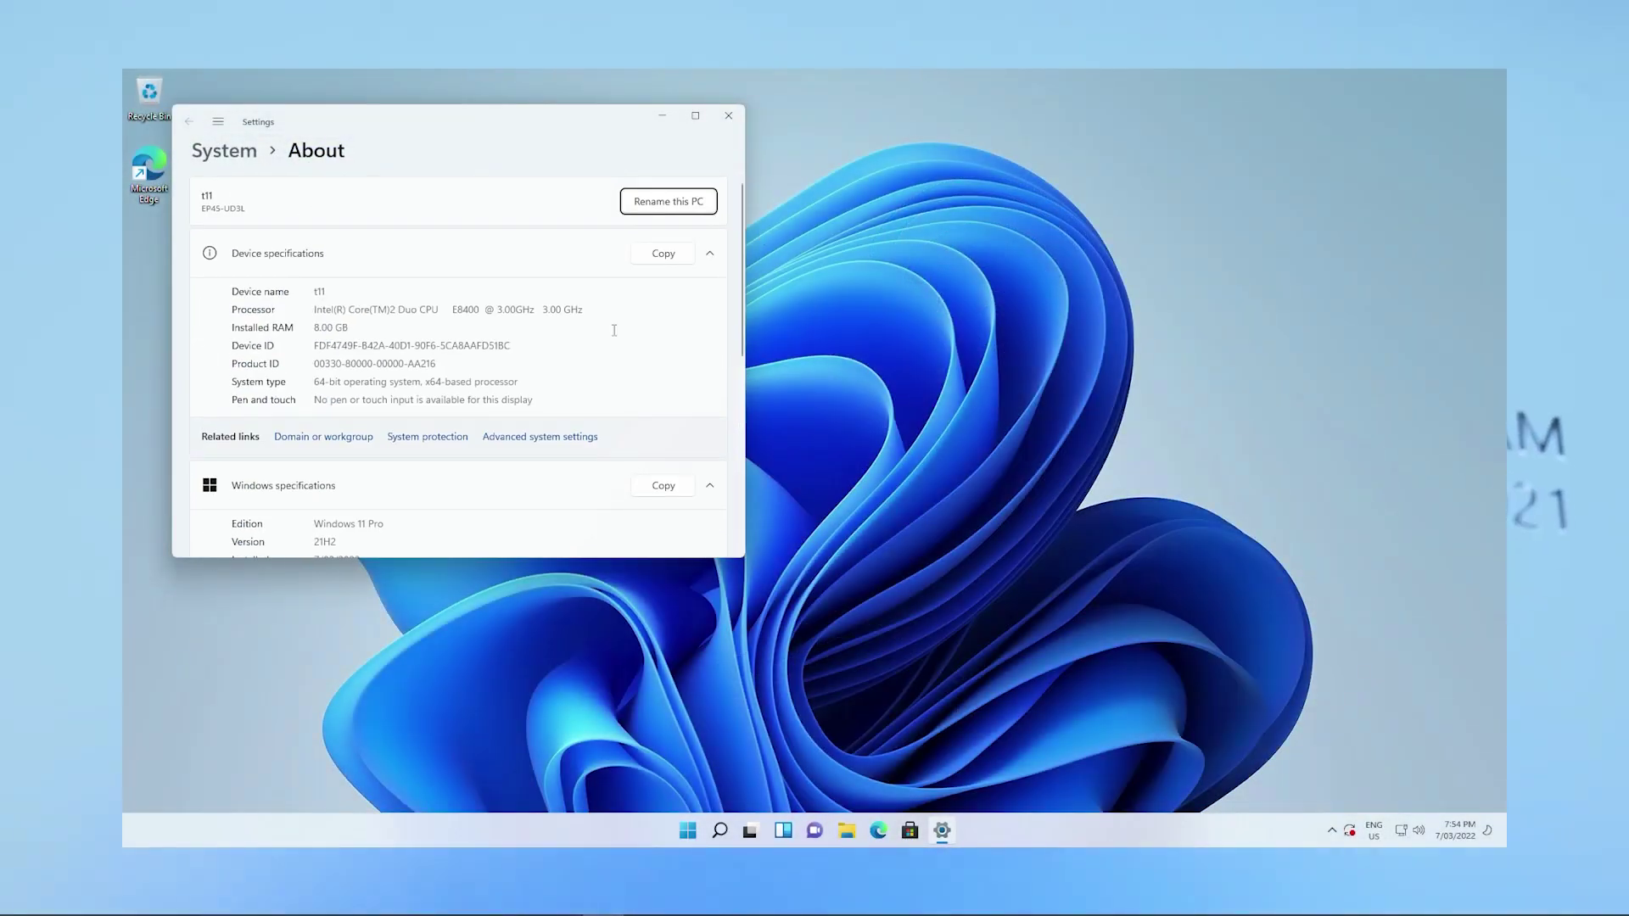
left_click_drag(592, 139, 912, 141)
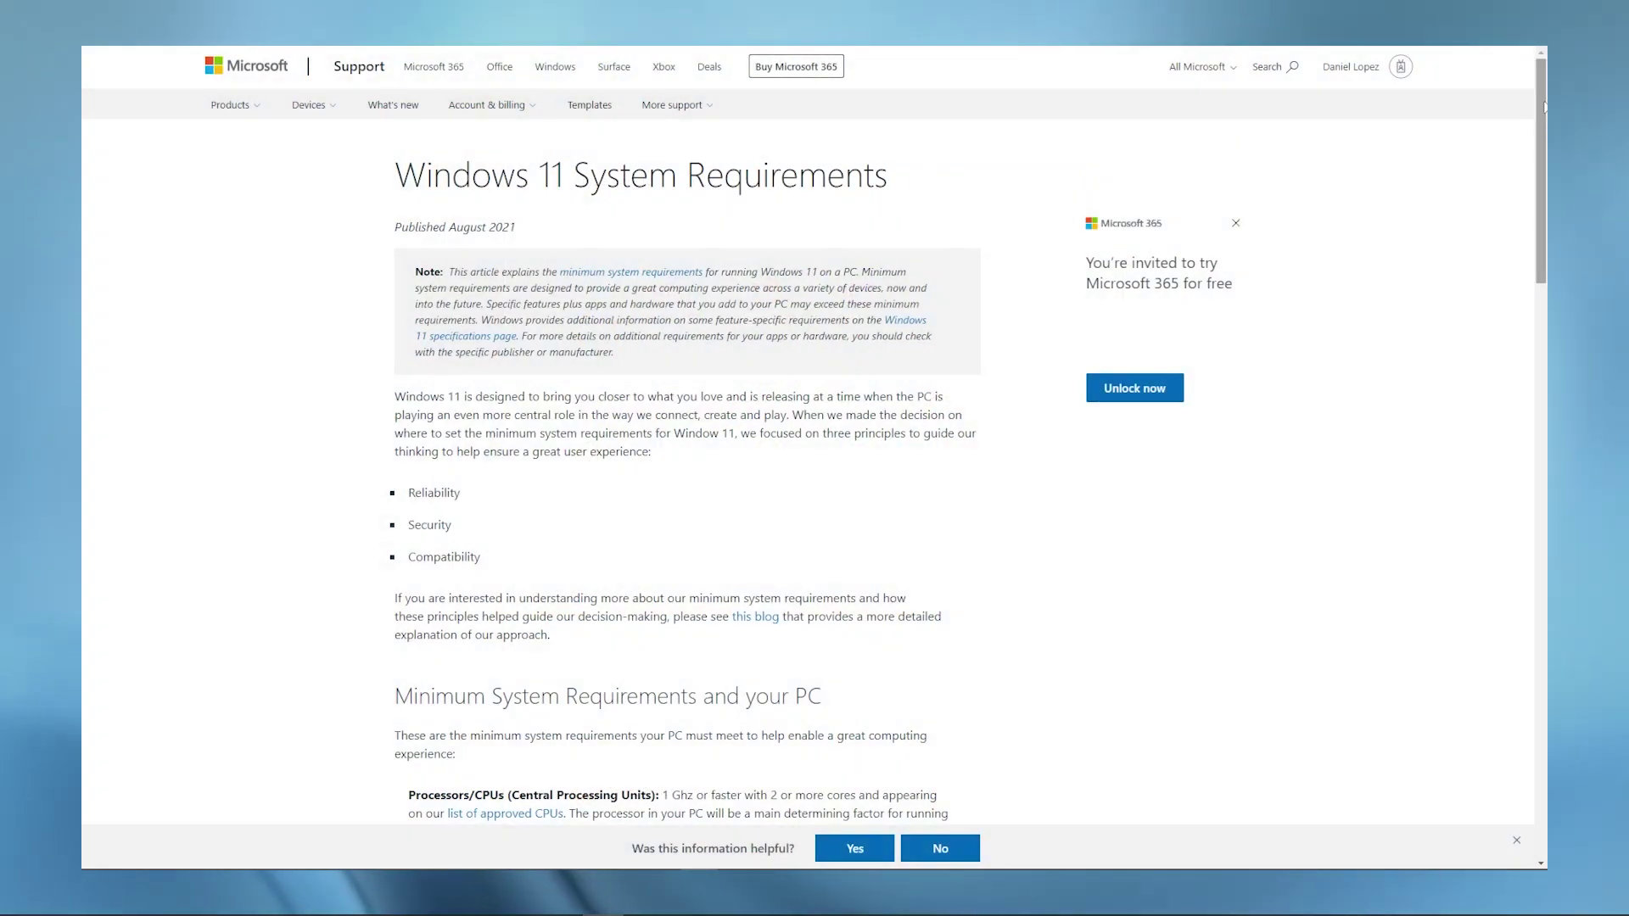
Search 'Create Windows 11 Installation Media' and download the creation tool from Microsoft's page
left_click_drag(1544, 105, 1542, 271)
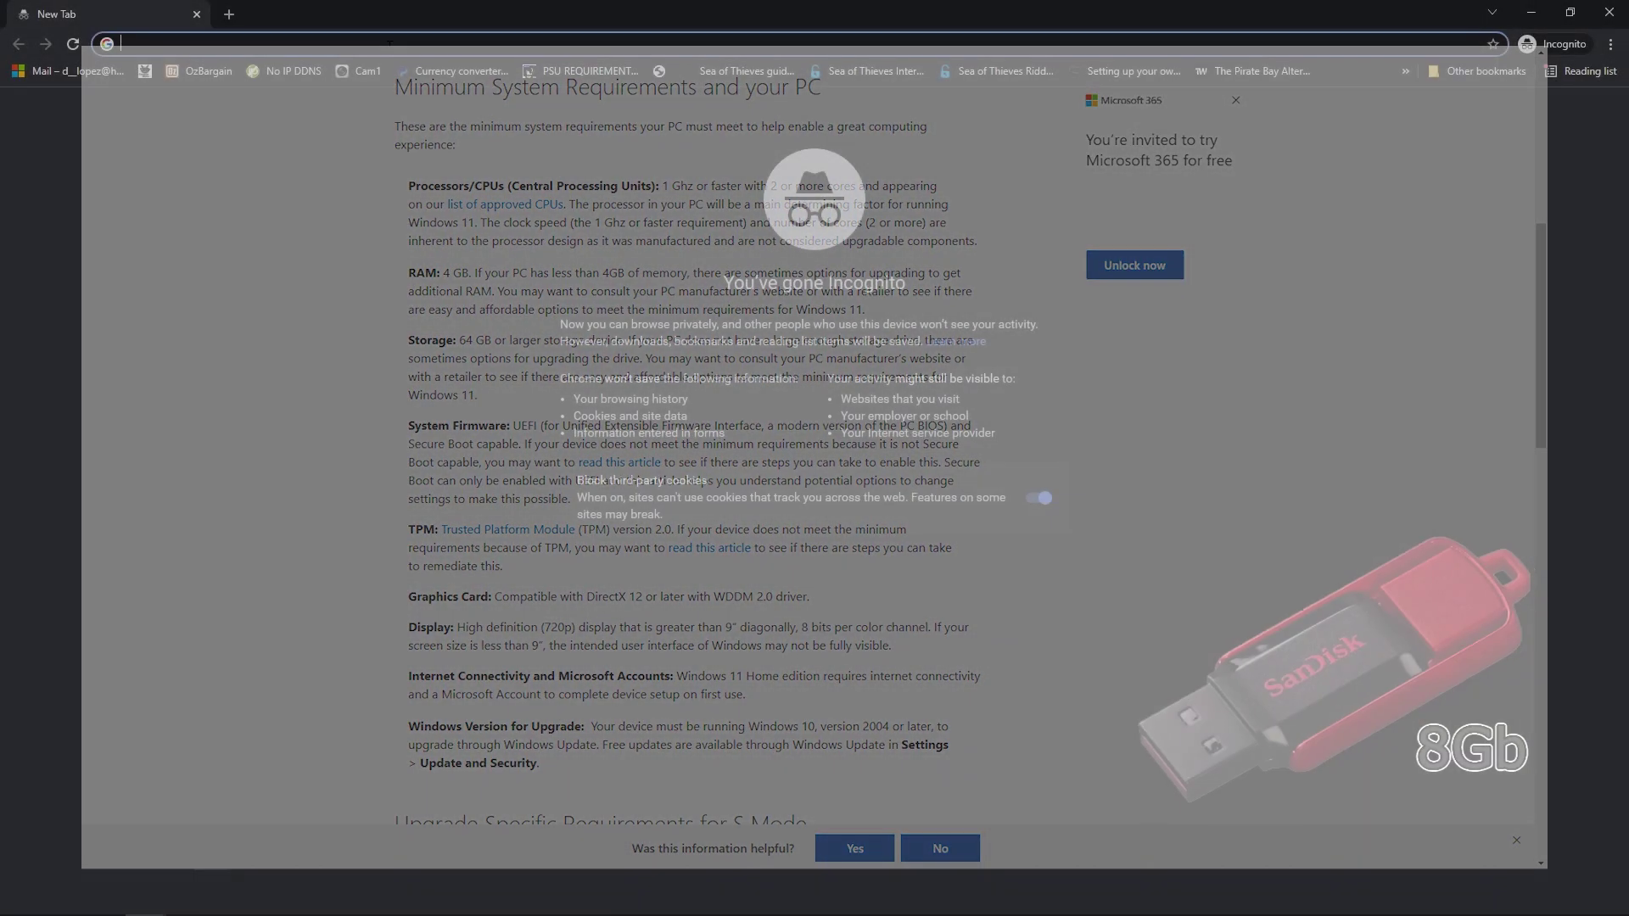
type("Create Windows 11 Installation Media")
key("Return")
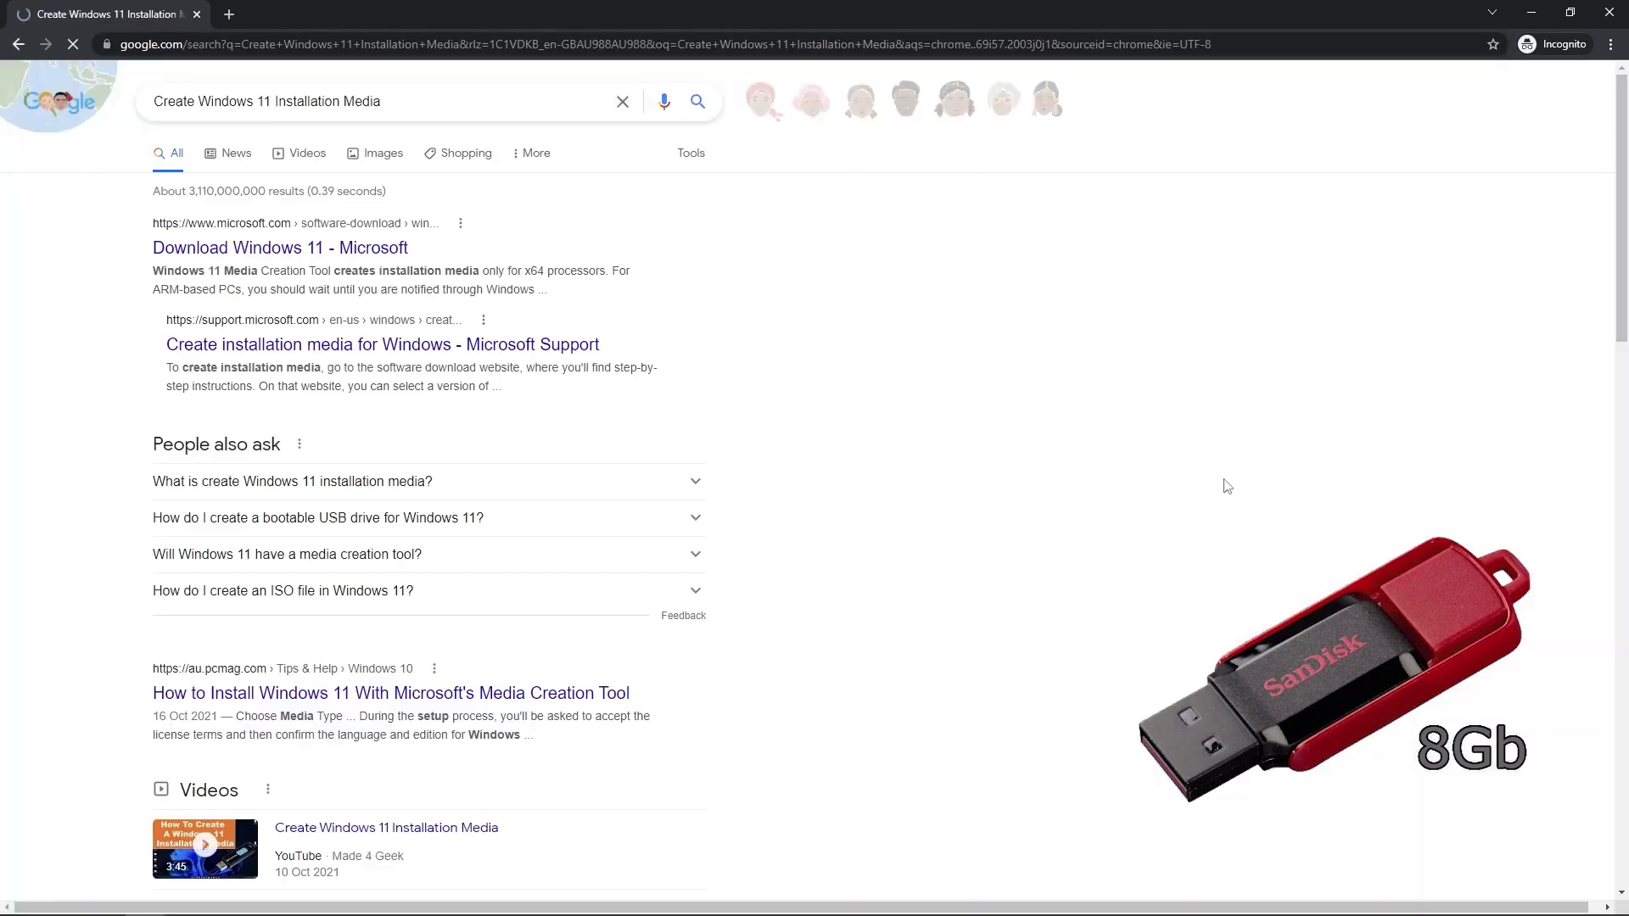
left_click(405, 247)
scroll(787, 549, "down", 5)
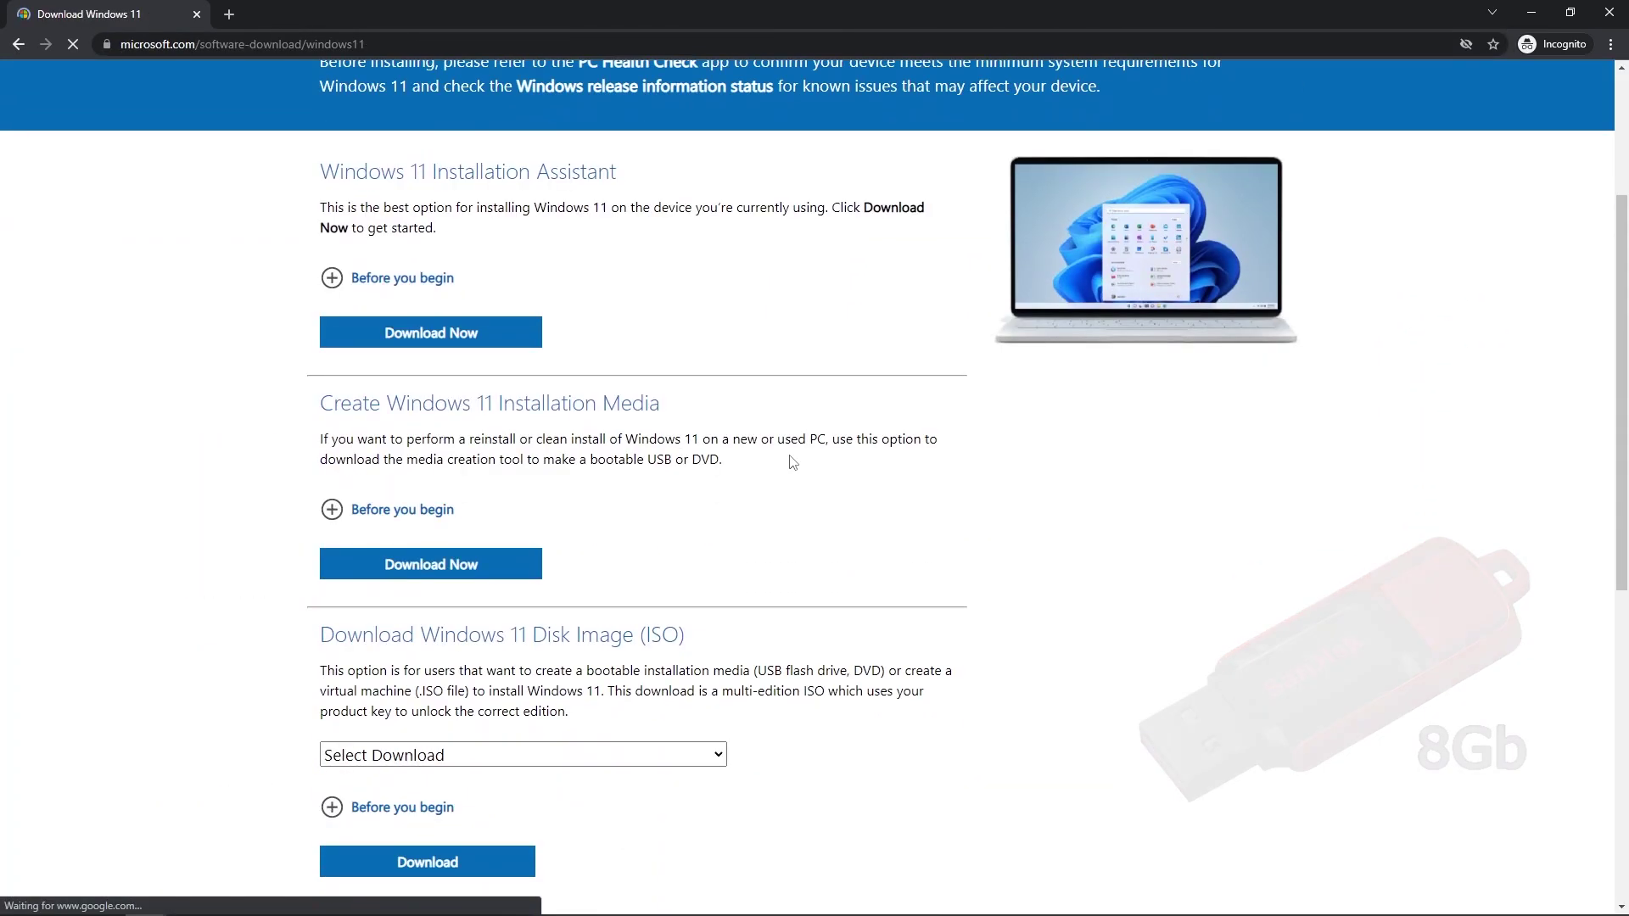
left_click(531, 393)
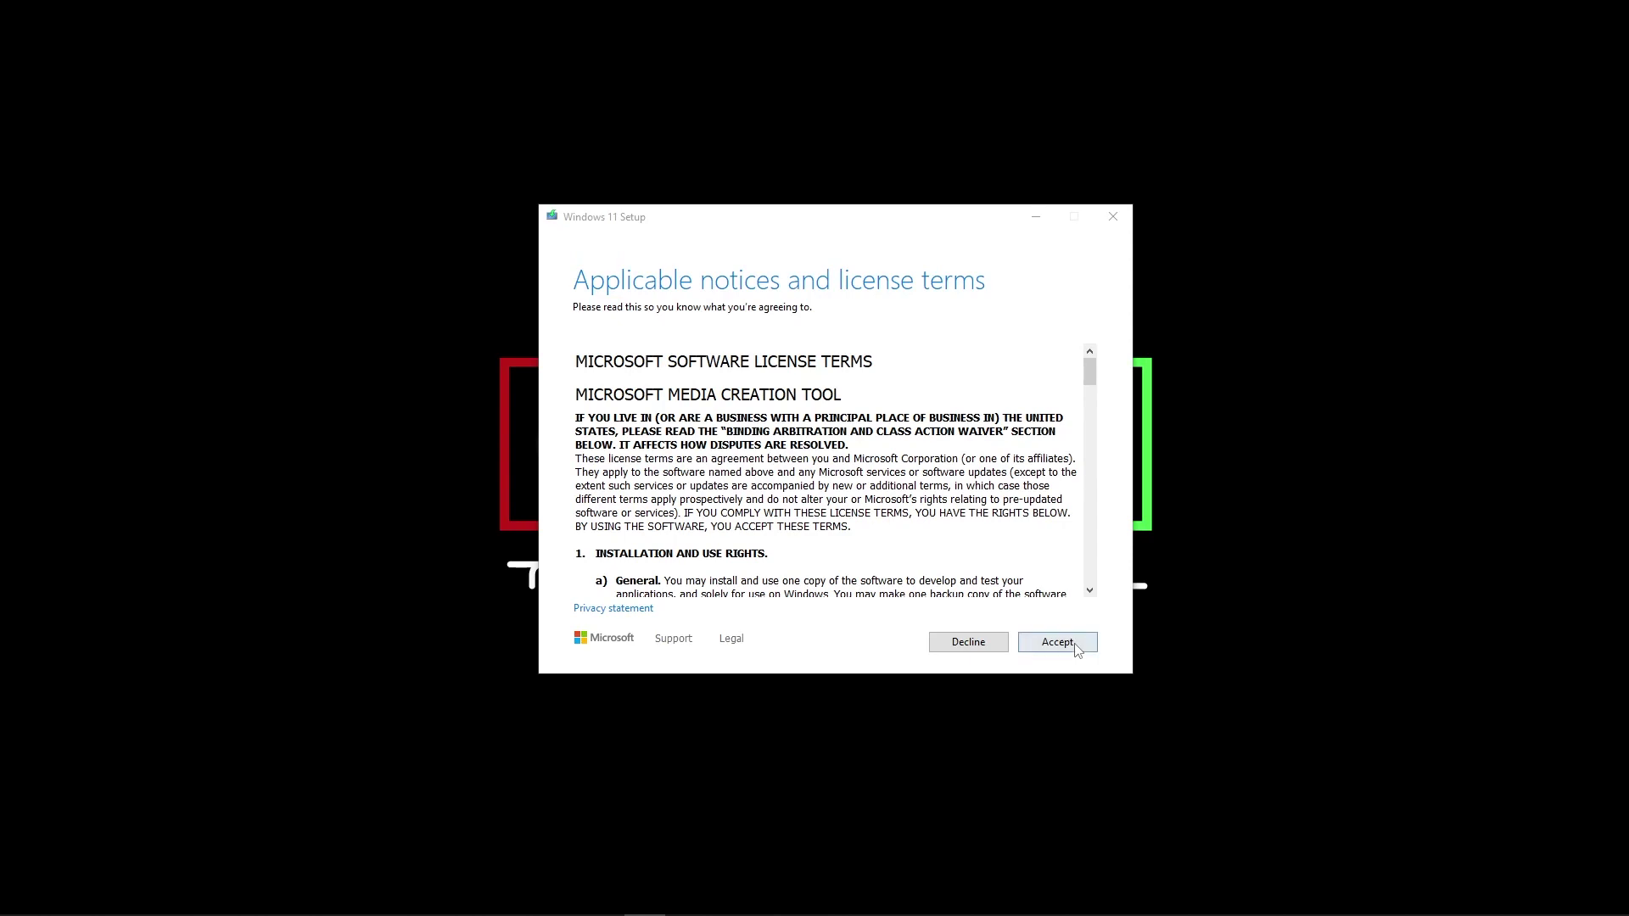
Accept the licence, keep recommended language and edition, and build a USB flash drive
left_click(1074, 645)
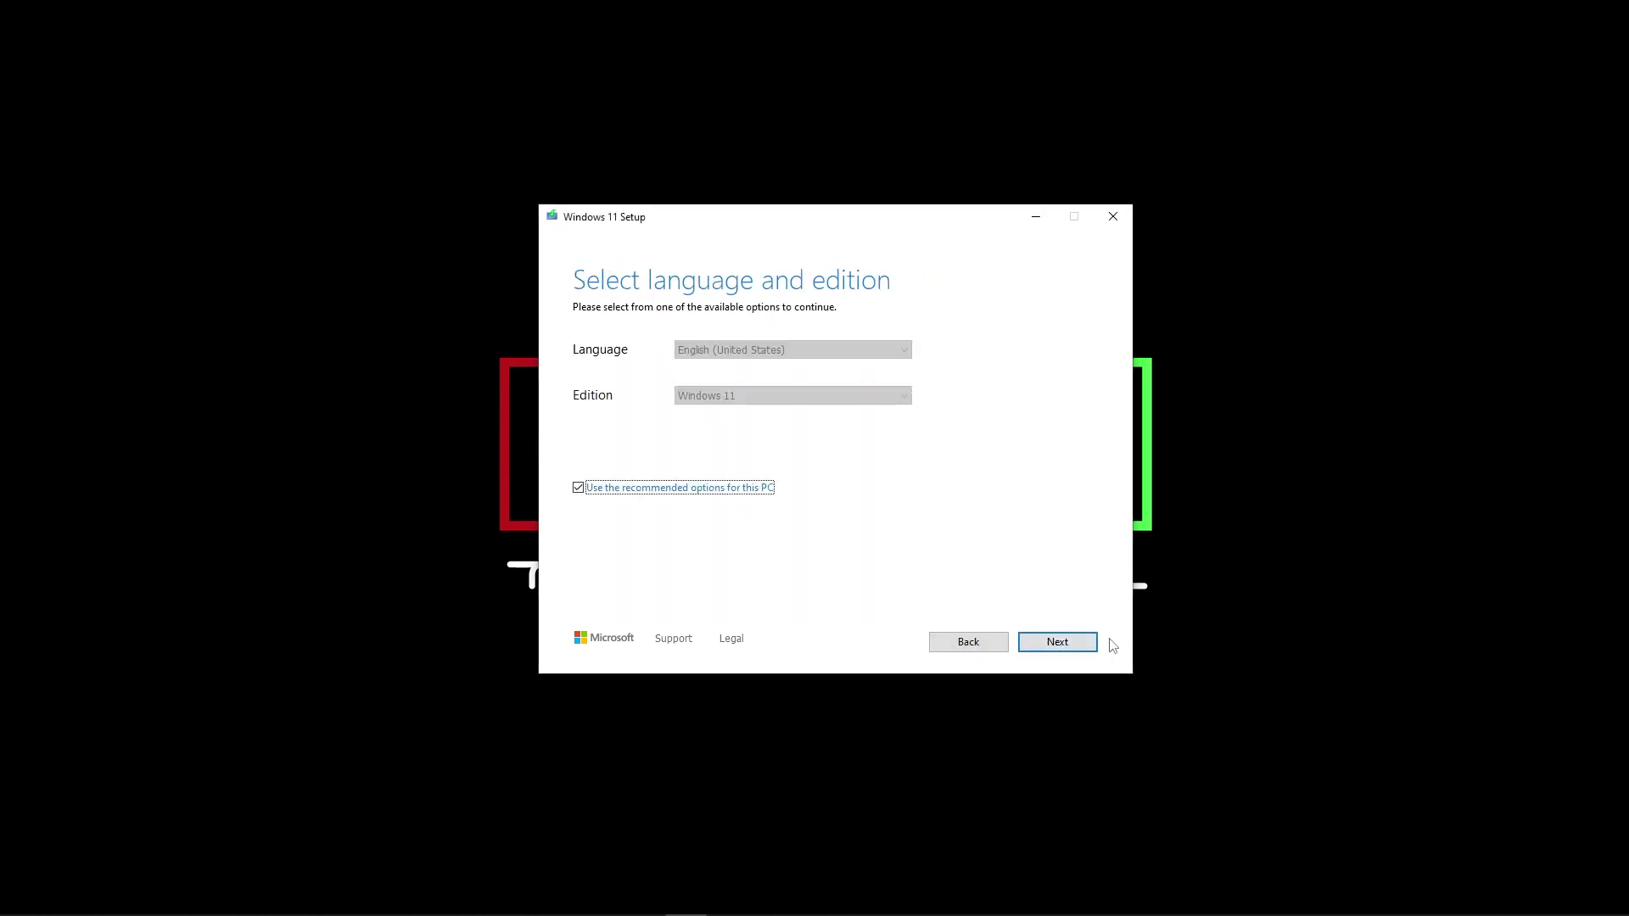
left_click(1064, 648)
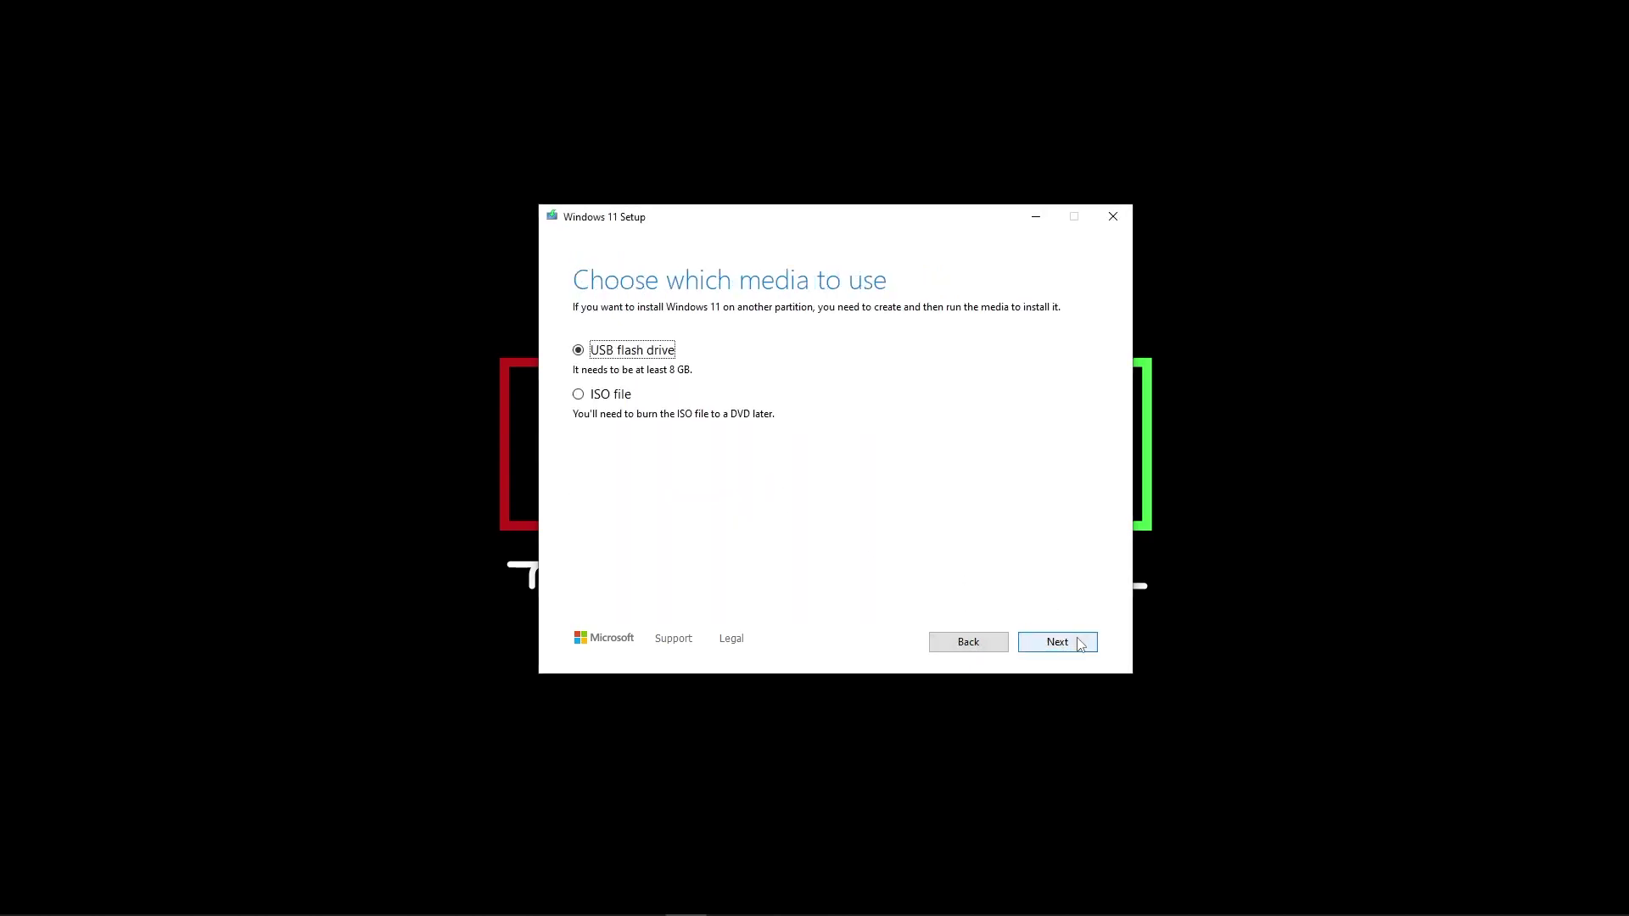
left_click(1074, 644)
left_click(1073, 650)
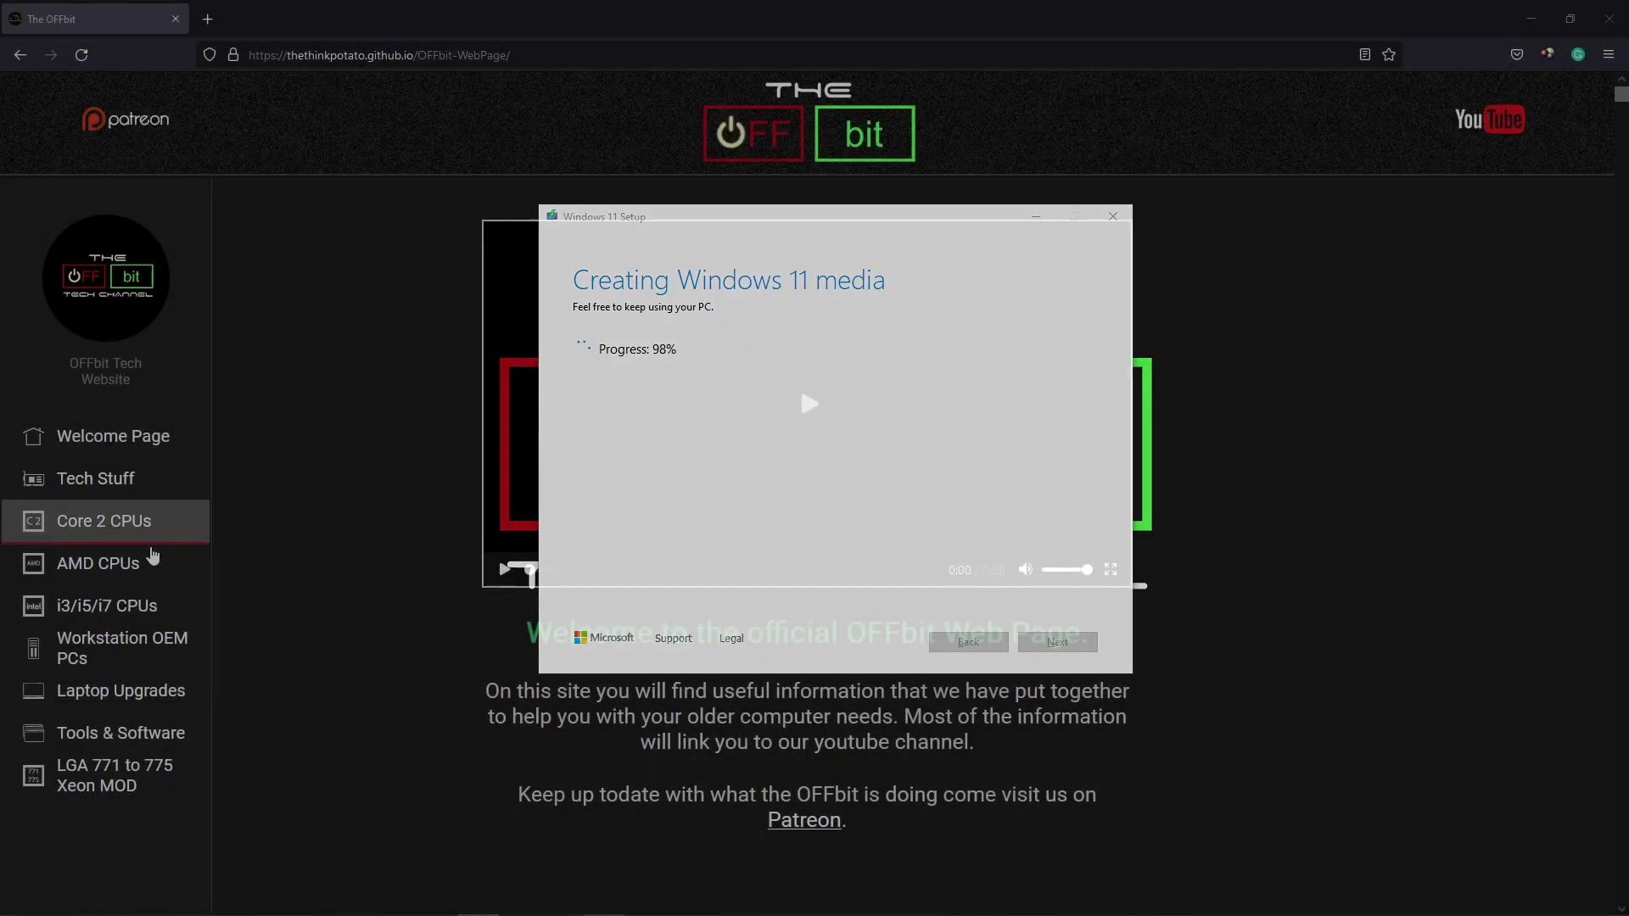
Download W11TPM.zip from OFFbit's Tools & Software Windows 11 TPM page and confirm opening it
left_click(127, 731)
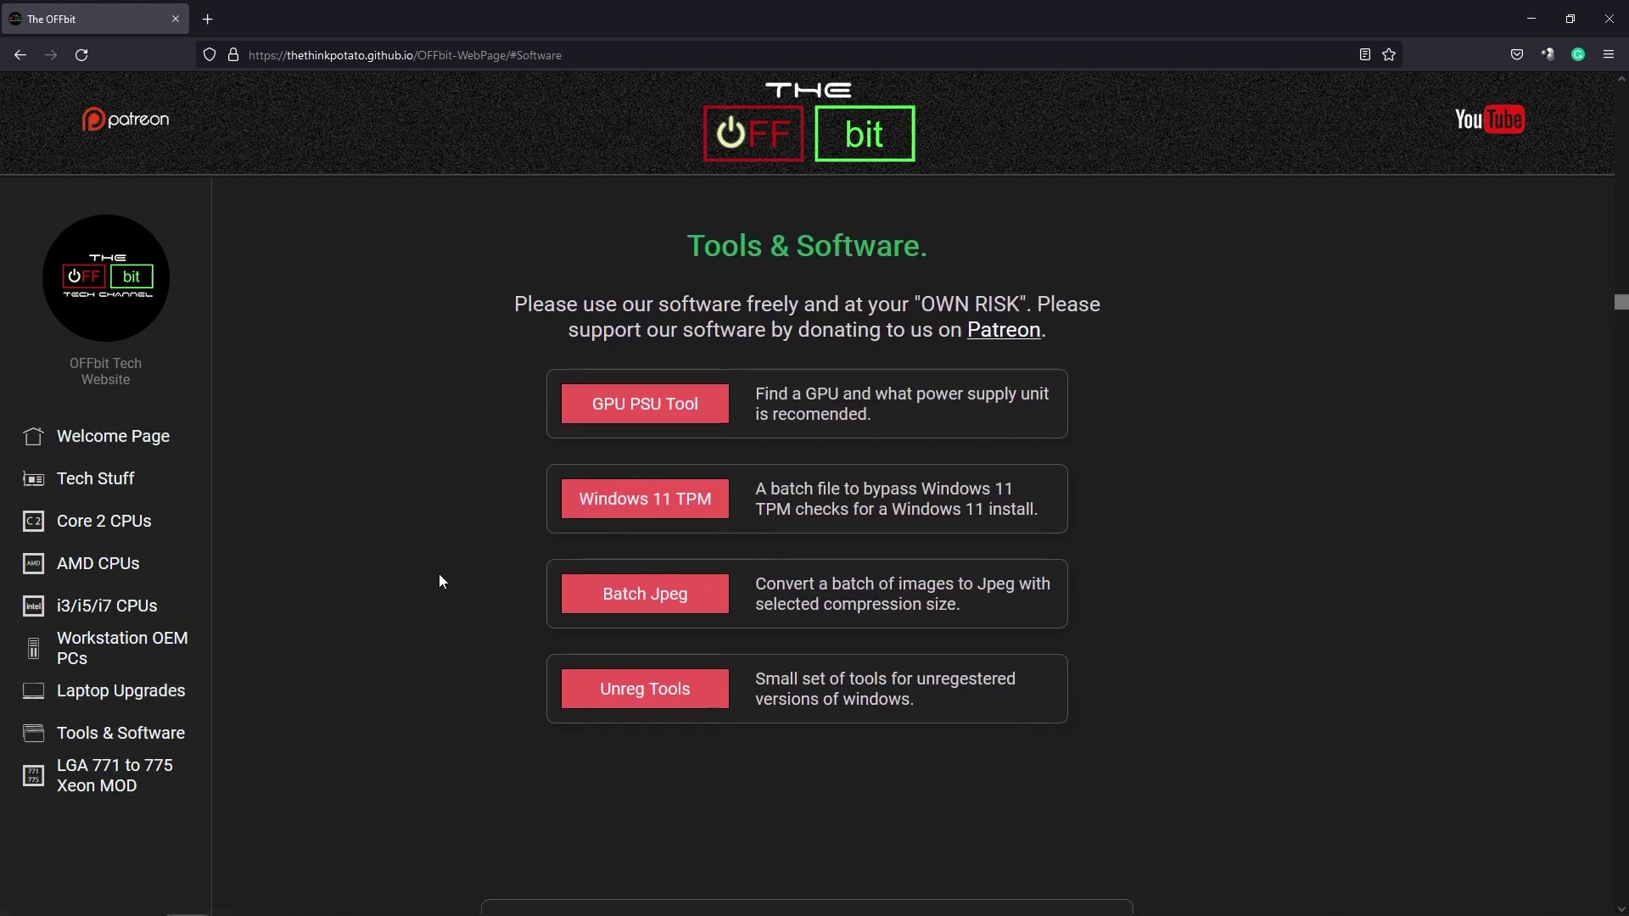
left_click(670, 499)
scroll(848, 713, "down", 4)
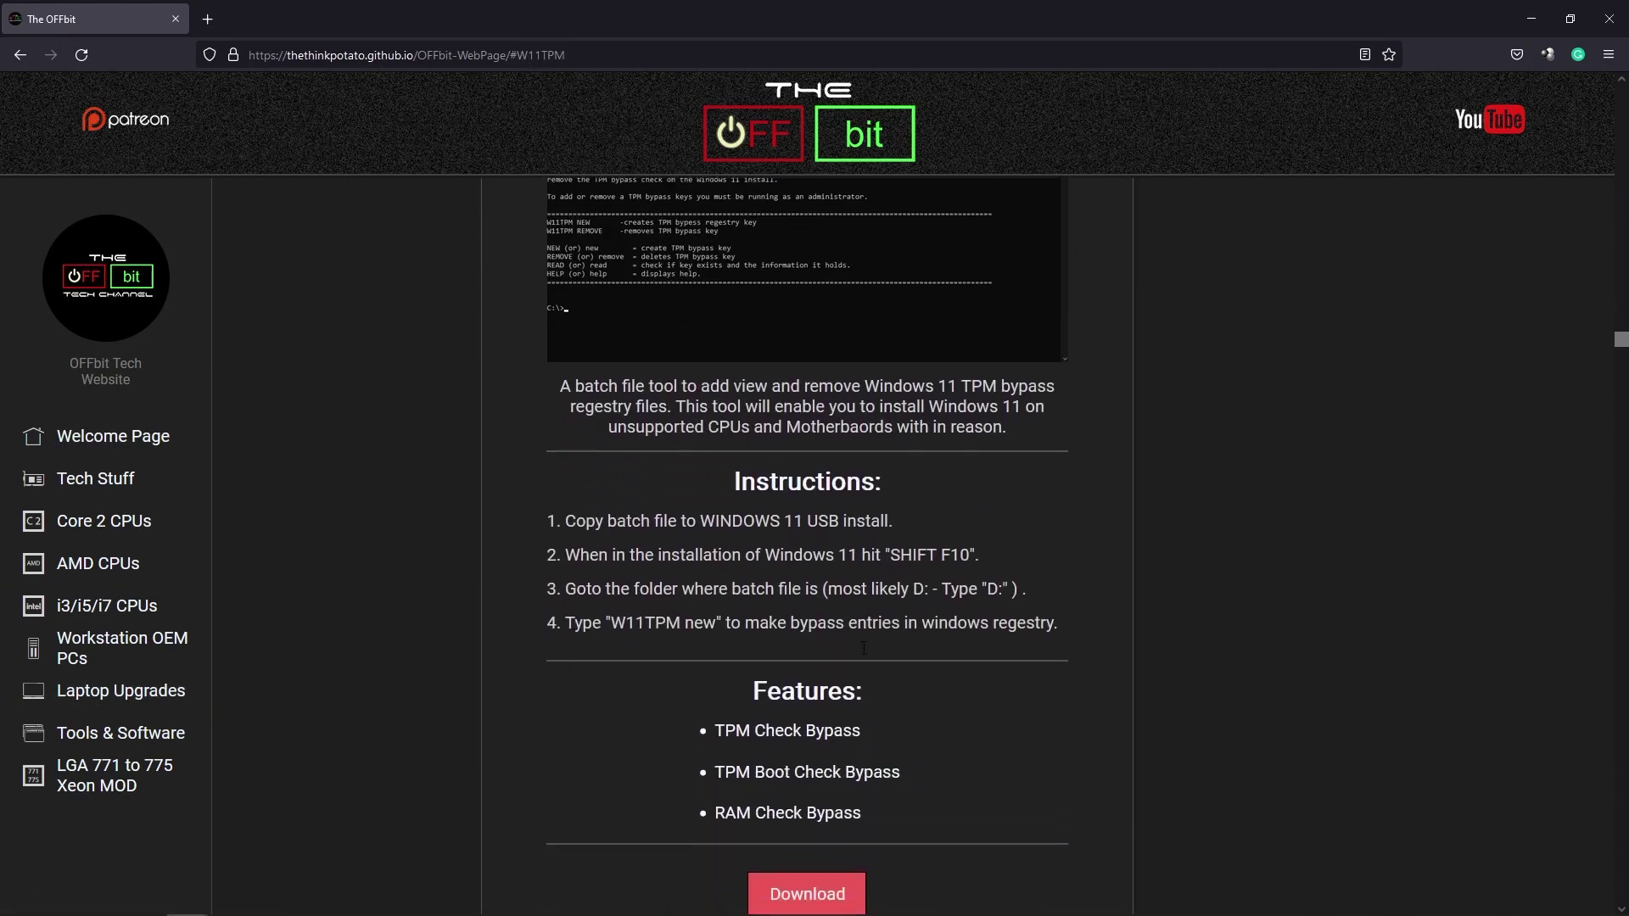
left_click(833, 720)
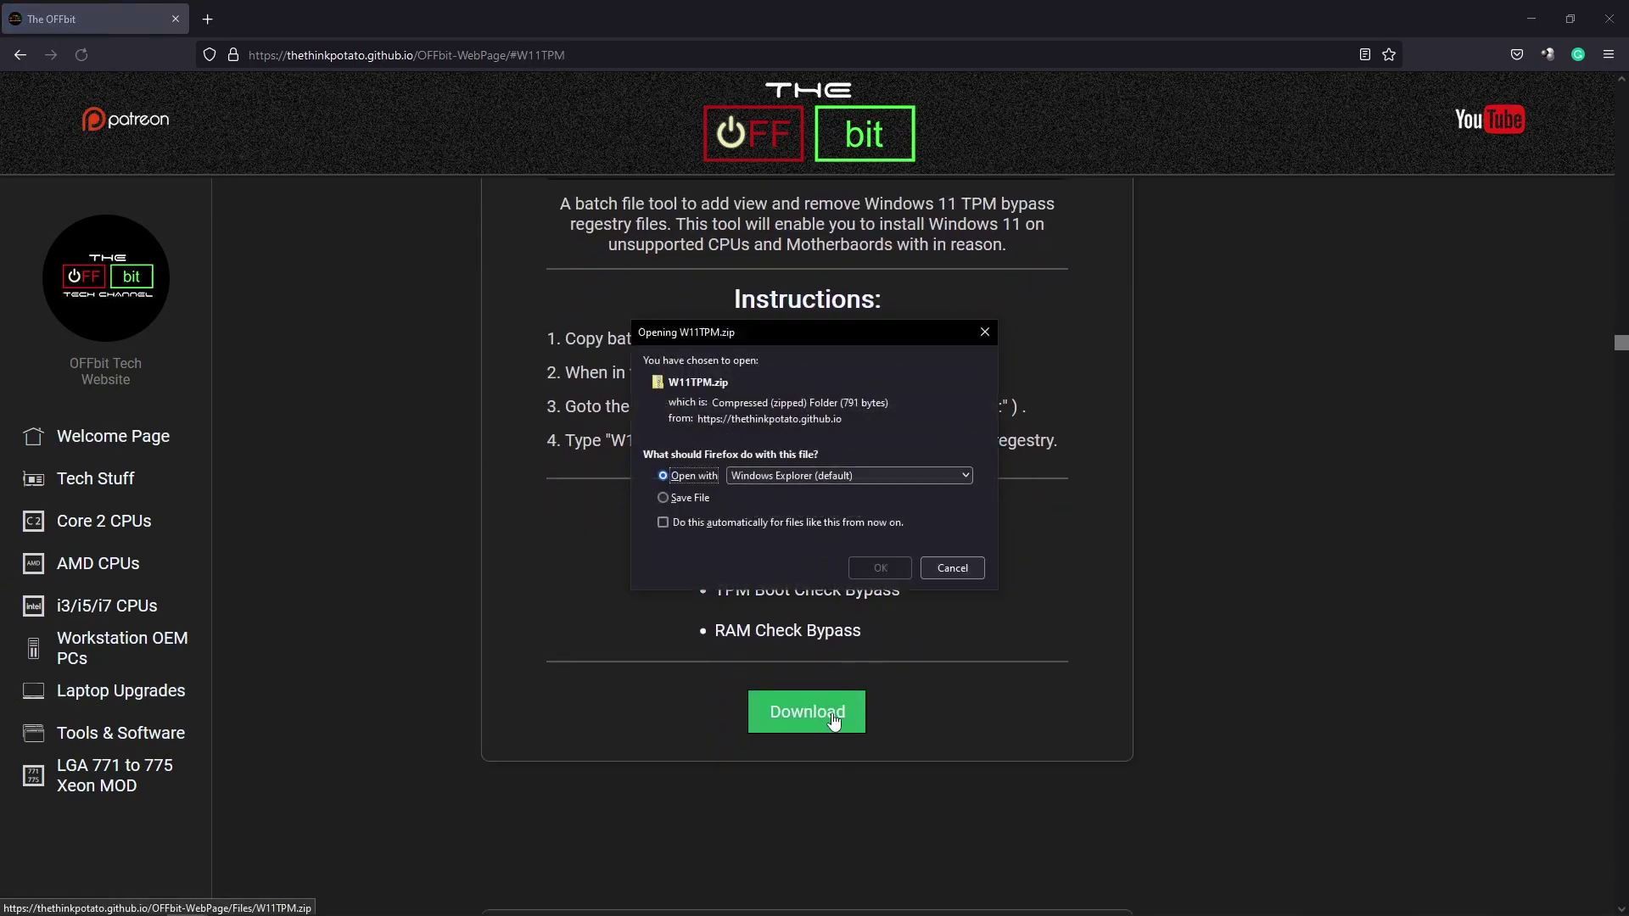
left_click(878, 569)
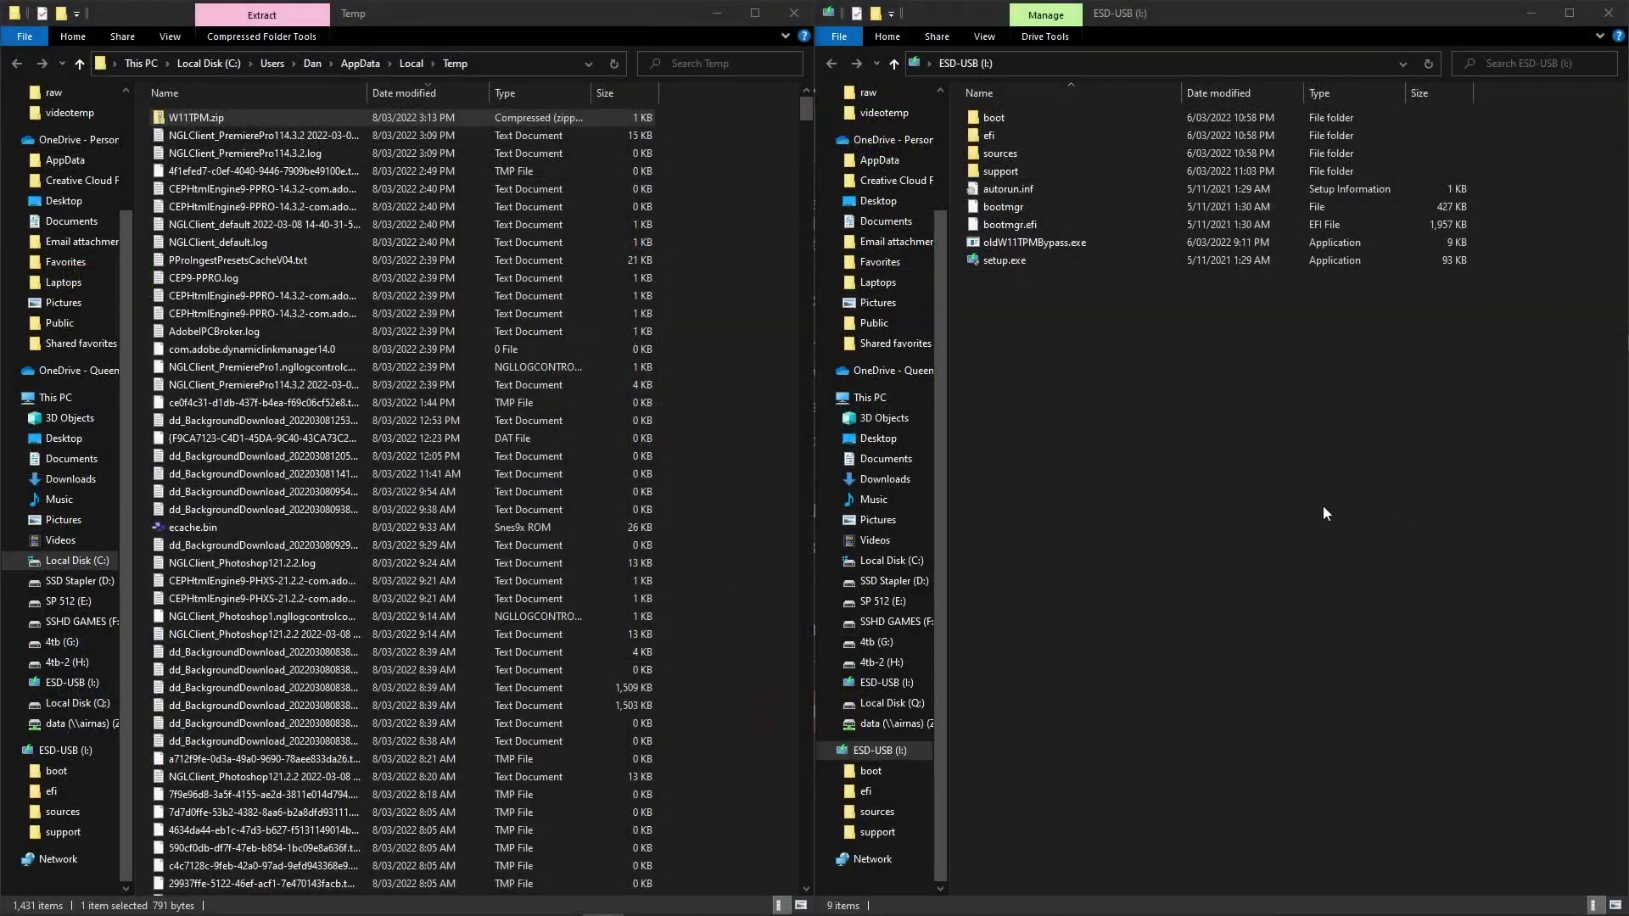
Copy W11TPM.bat from inside W11TPM.zip and paste it onto the ESD-USB drive
left_click(314, 114)
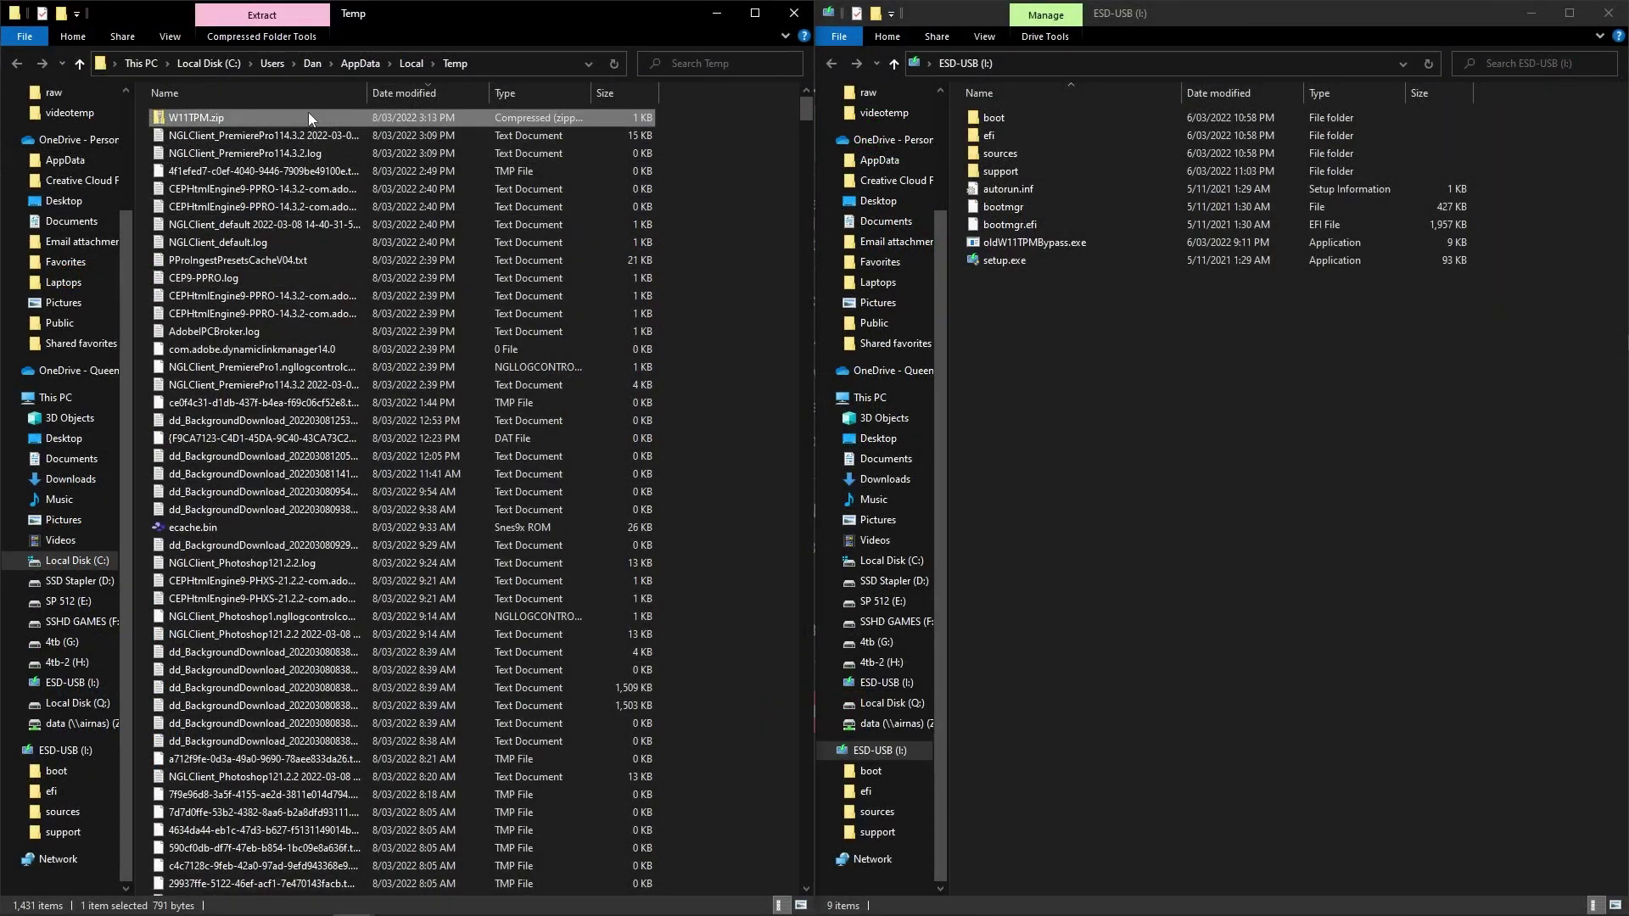
double_click(308, 114)
right_click(307, 117)
left_click(261, 161)
left_click(1085, 358)
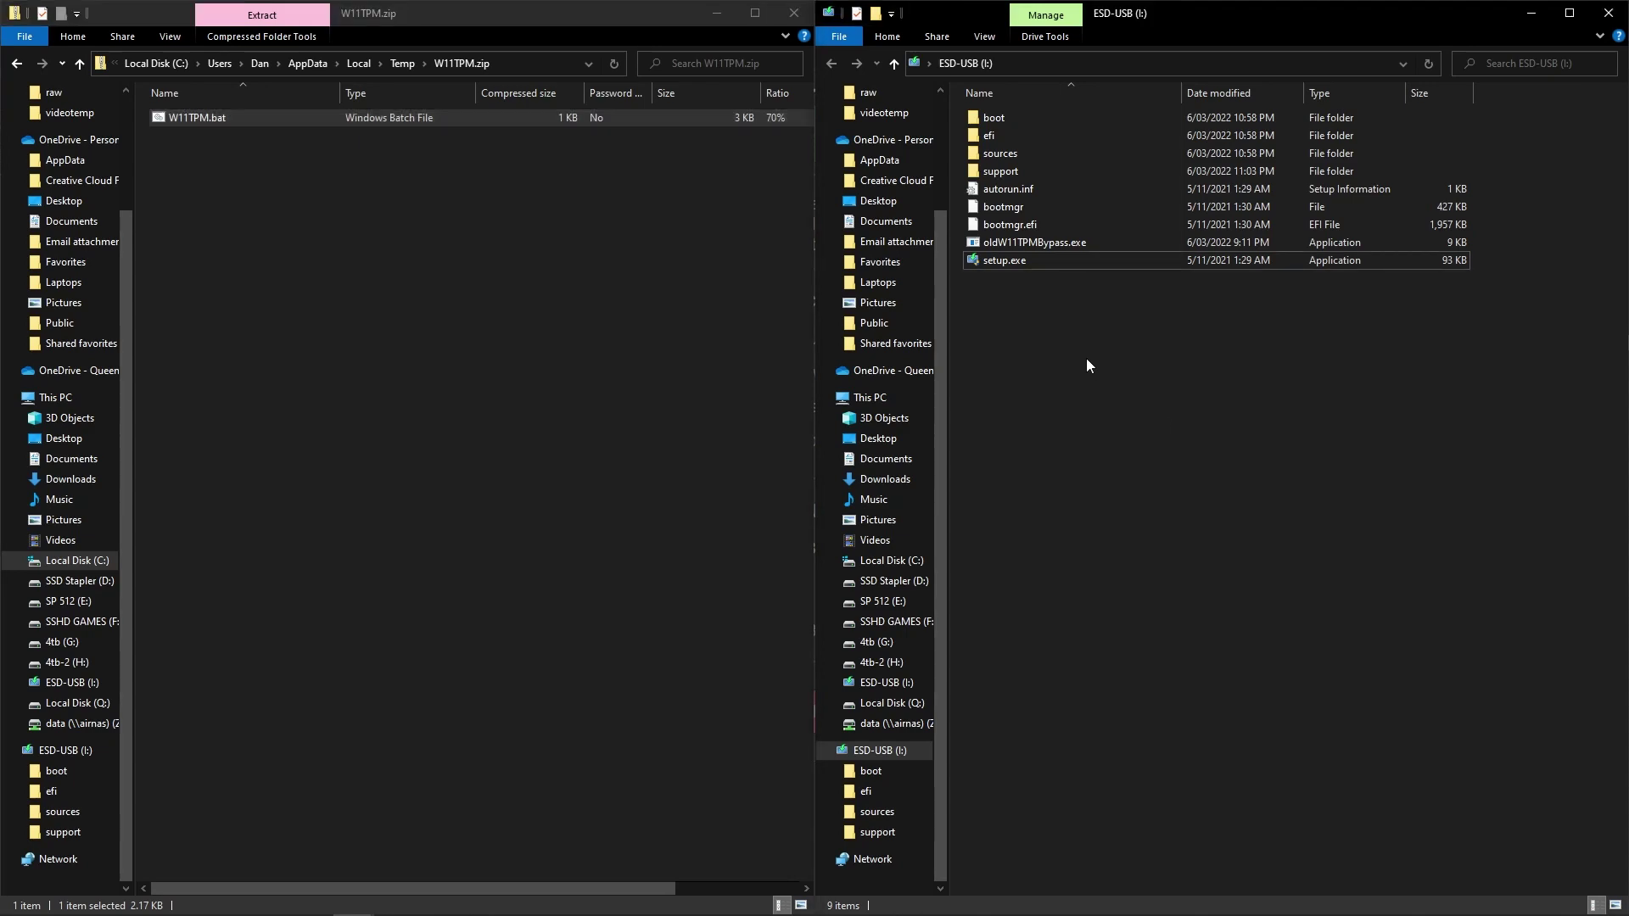
right_click(1086, 358)
left_click(1147, 475)
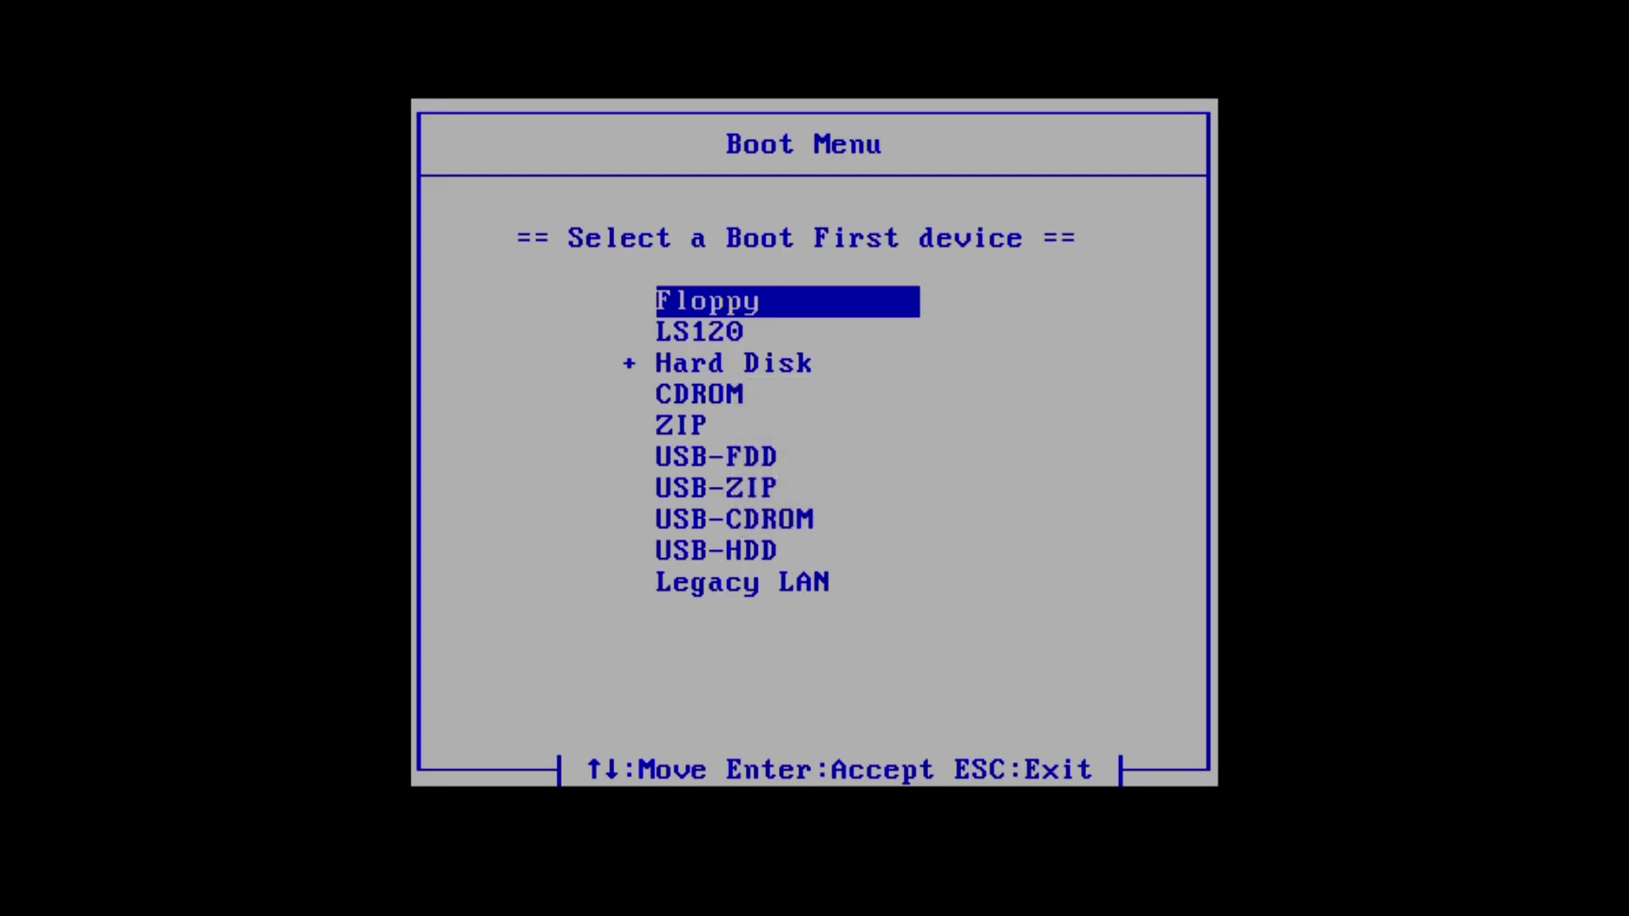
Choose Hard Disk in the Boot Menu, then boot from USB-HDD0 SanDisk
key("Down")
key("Down")
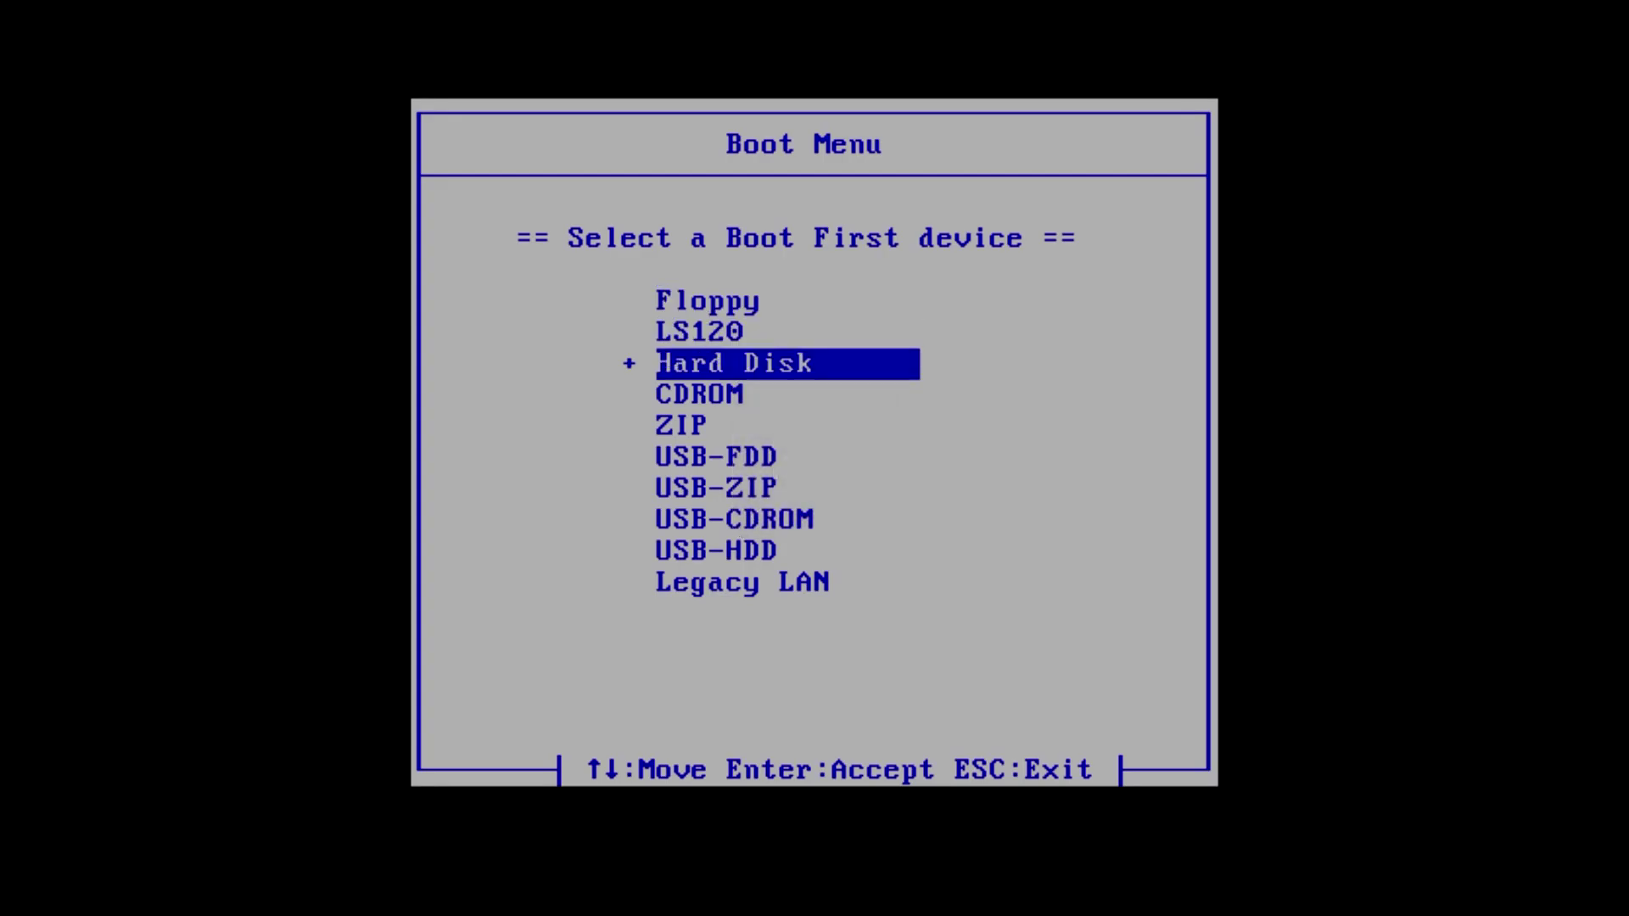
key("Return")
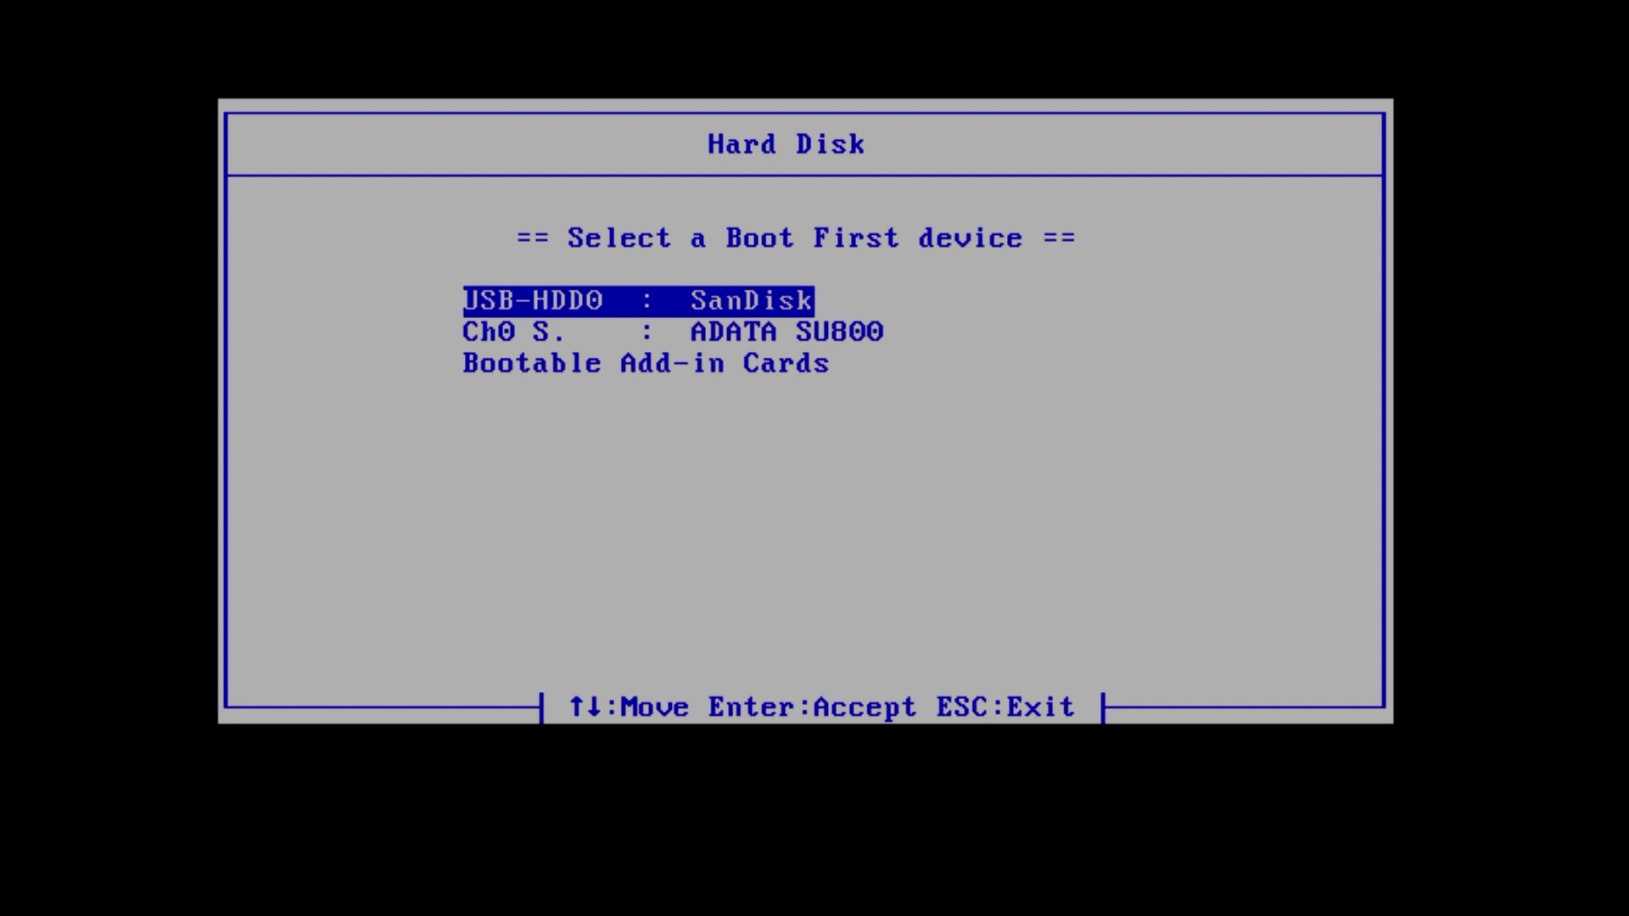
key("Return")
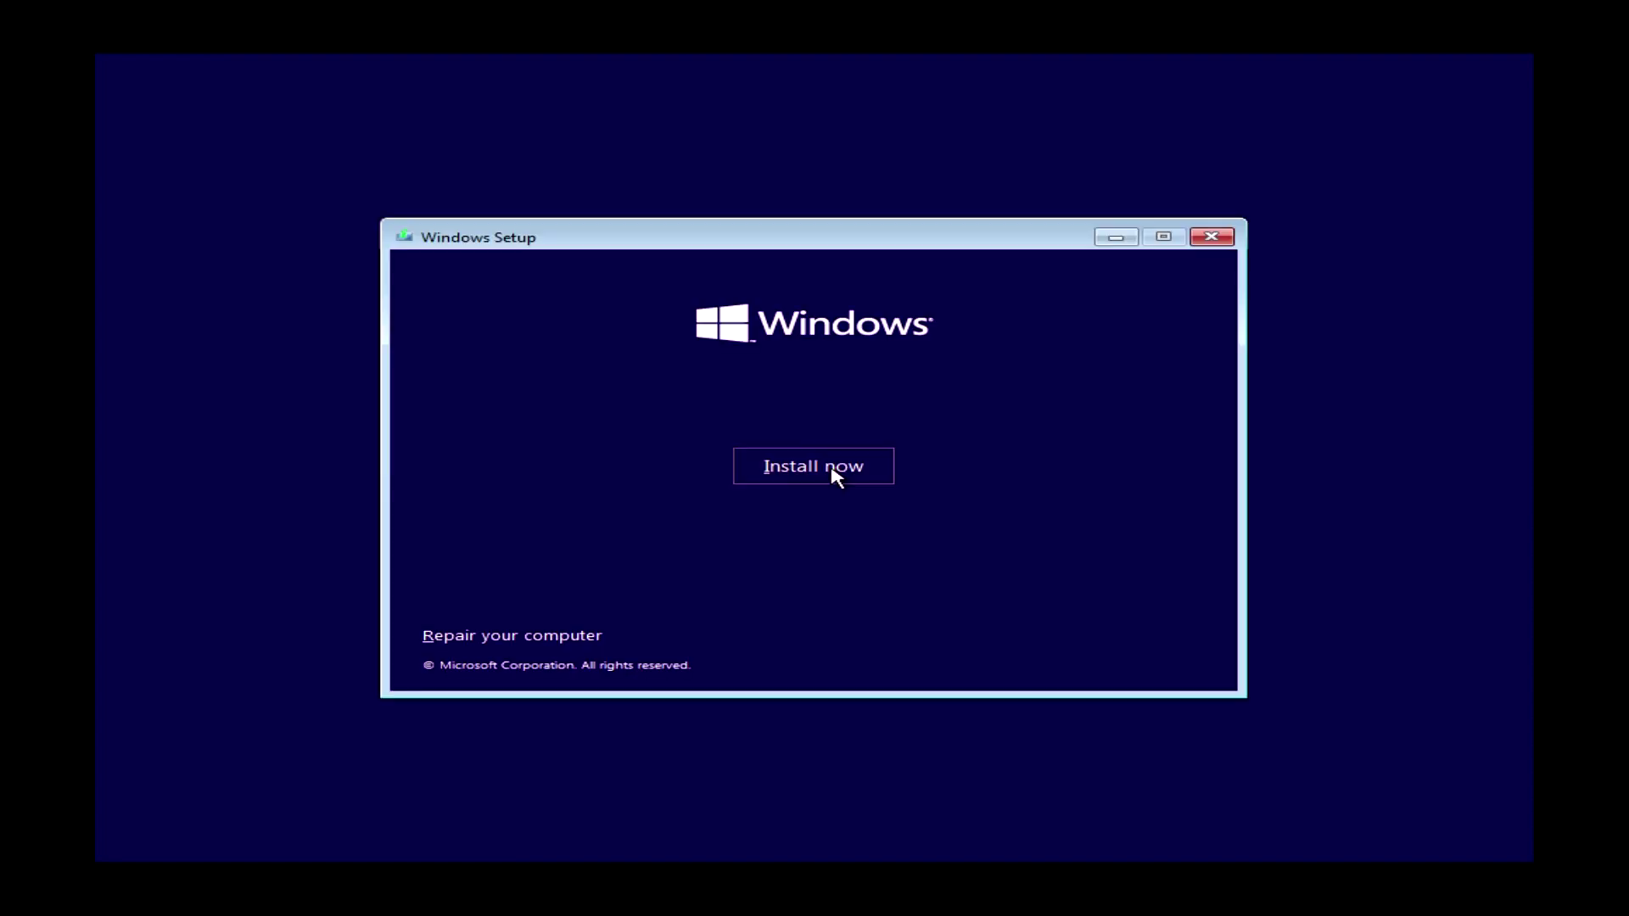
Start Install now without a product key and choose the Windows 11 Pro edition
left_click(831, 467)
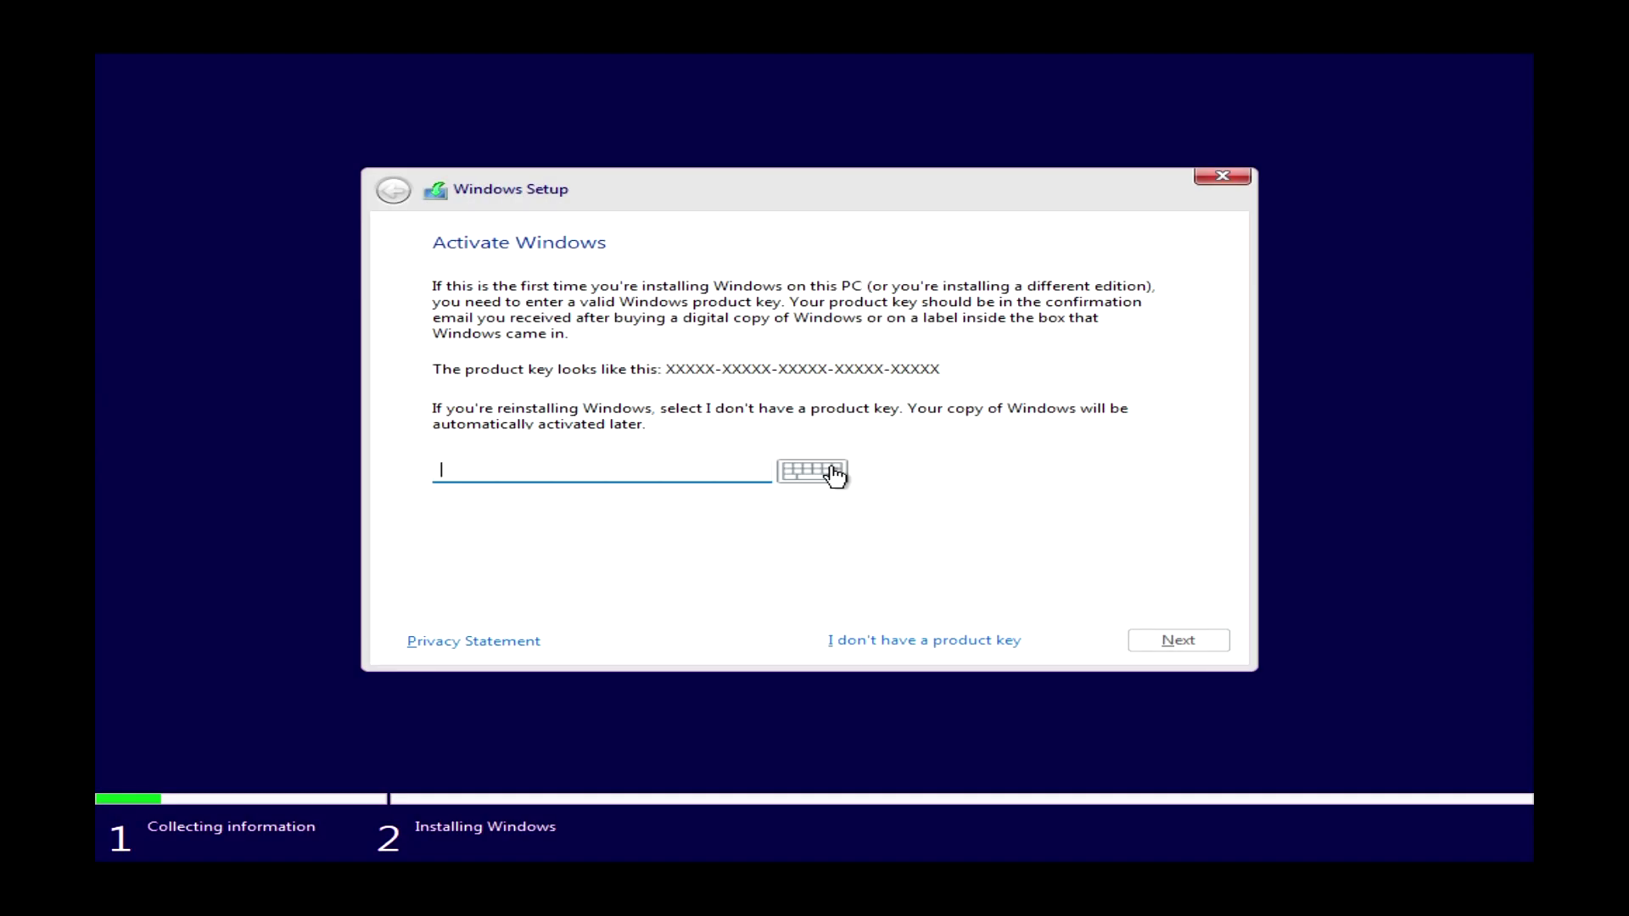
left_click(890, 643)
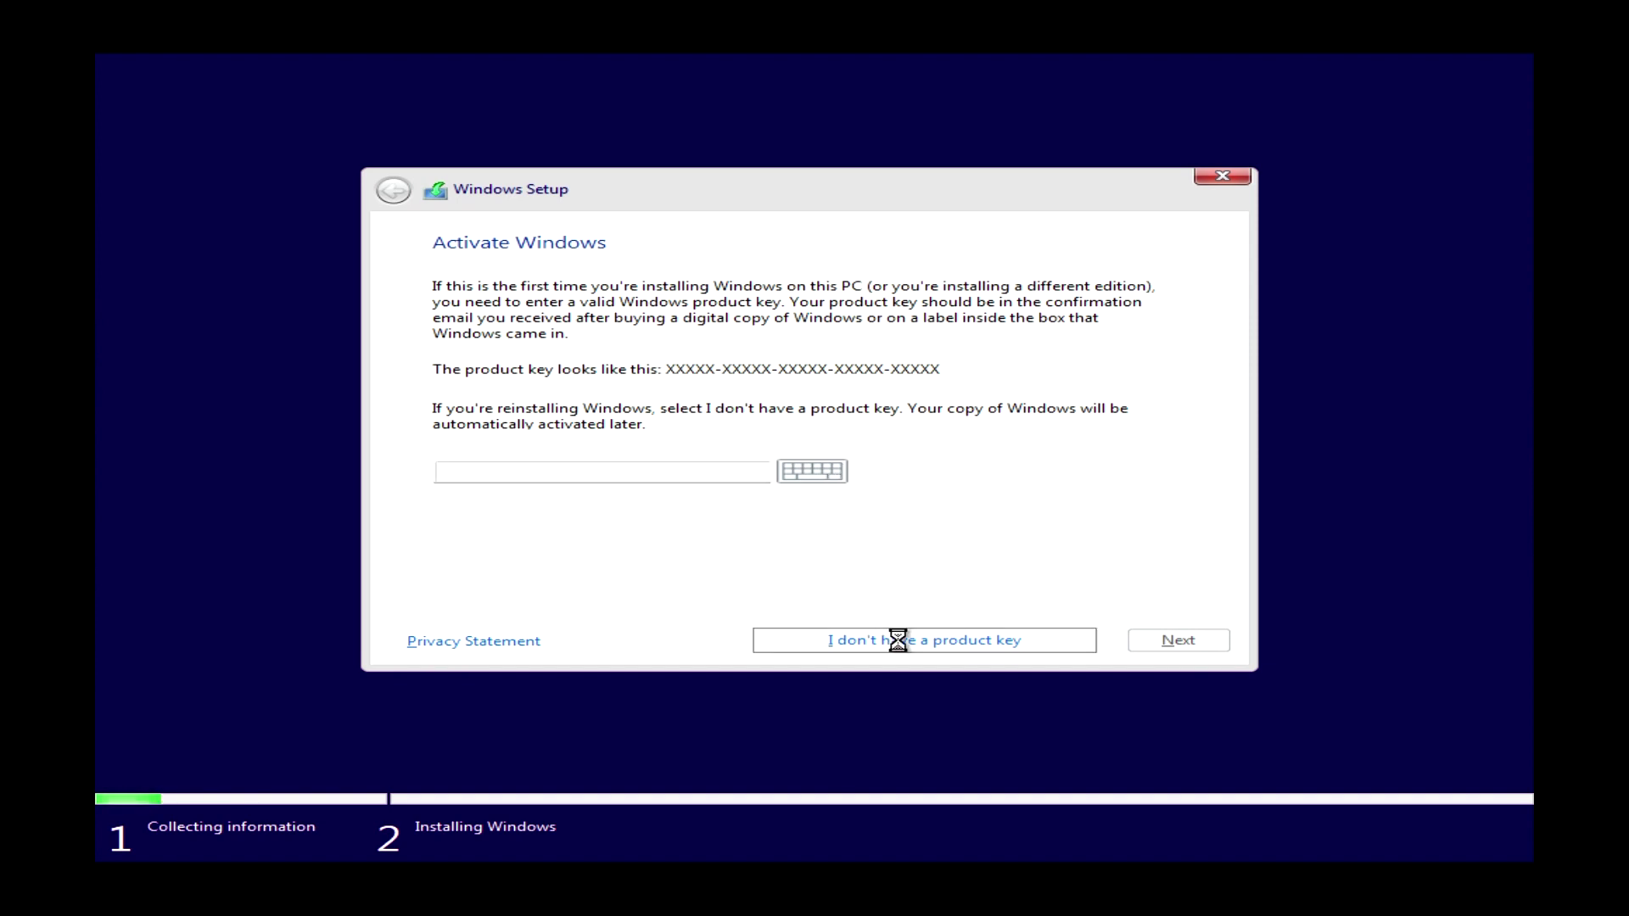
left_click(669, 417)
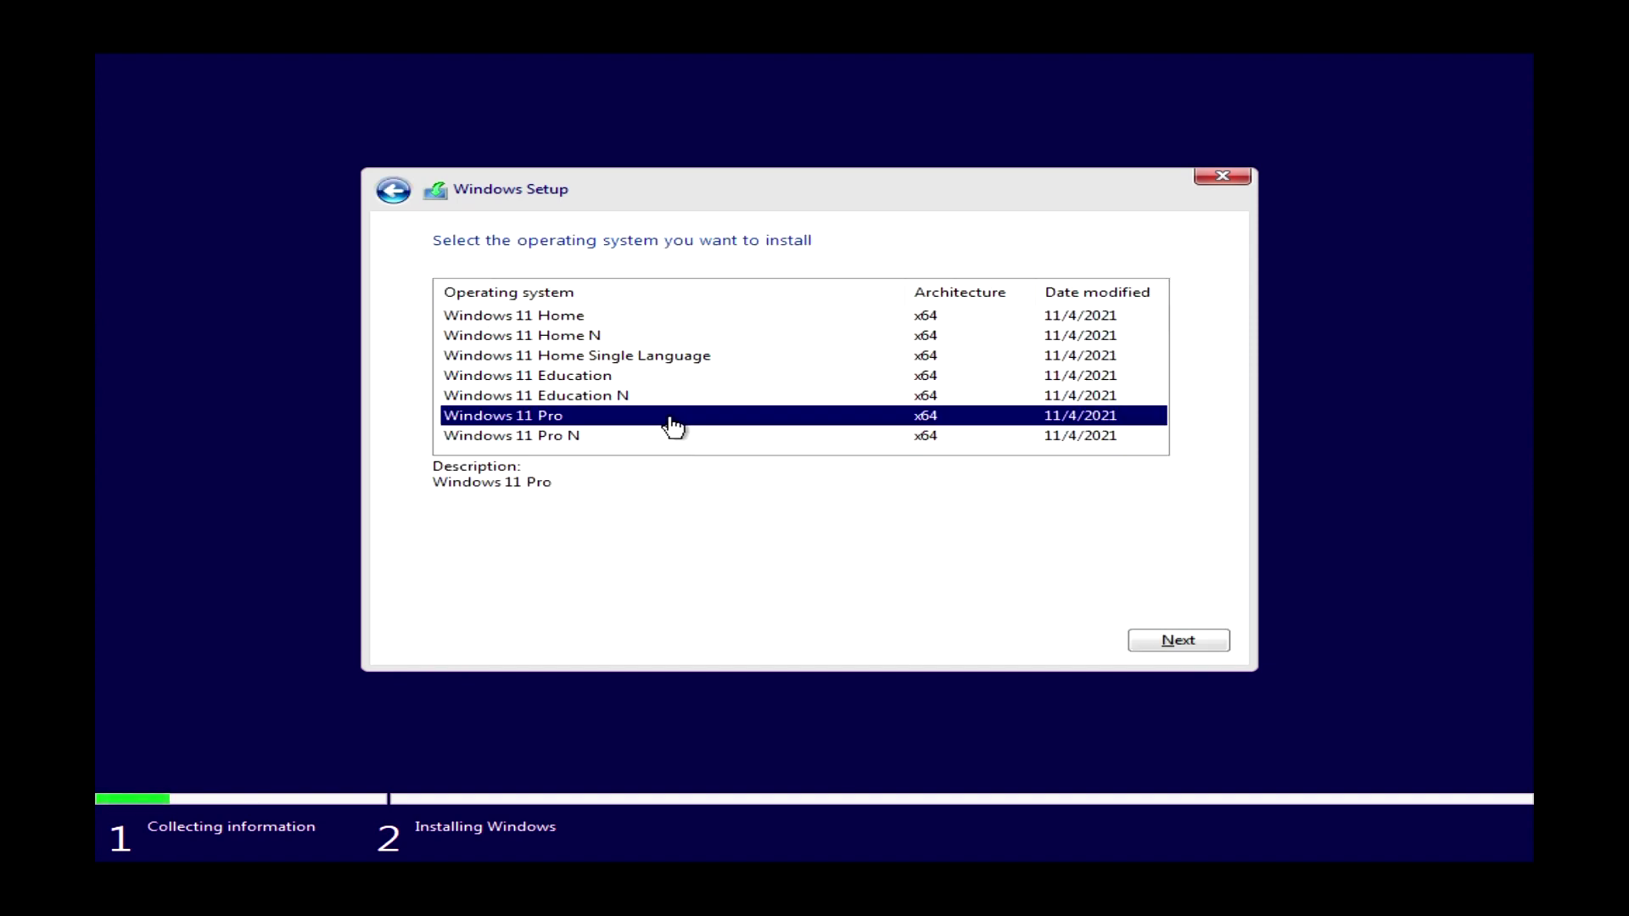
left_click(1196, 640)
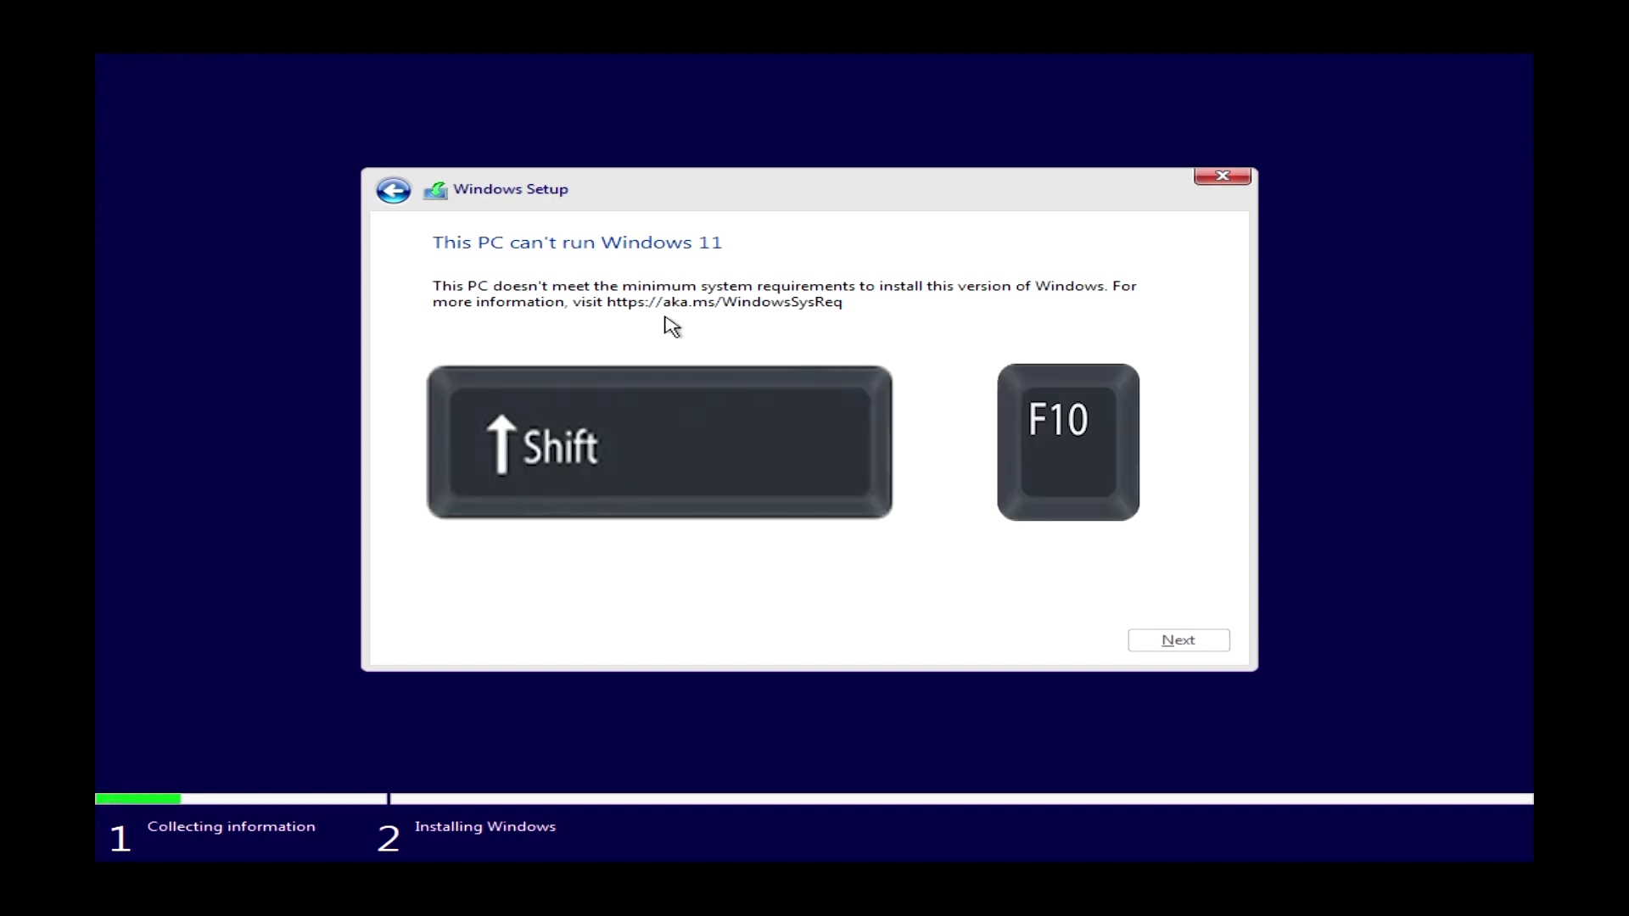
Open a Command Prompt over Setup with Shift+F10, switch to D: and list its files
key("shift+F10")
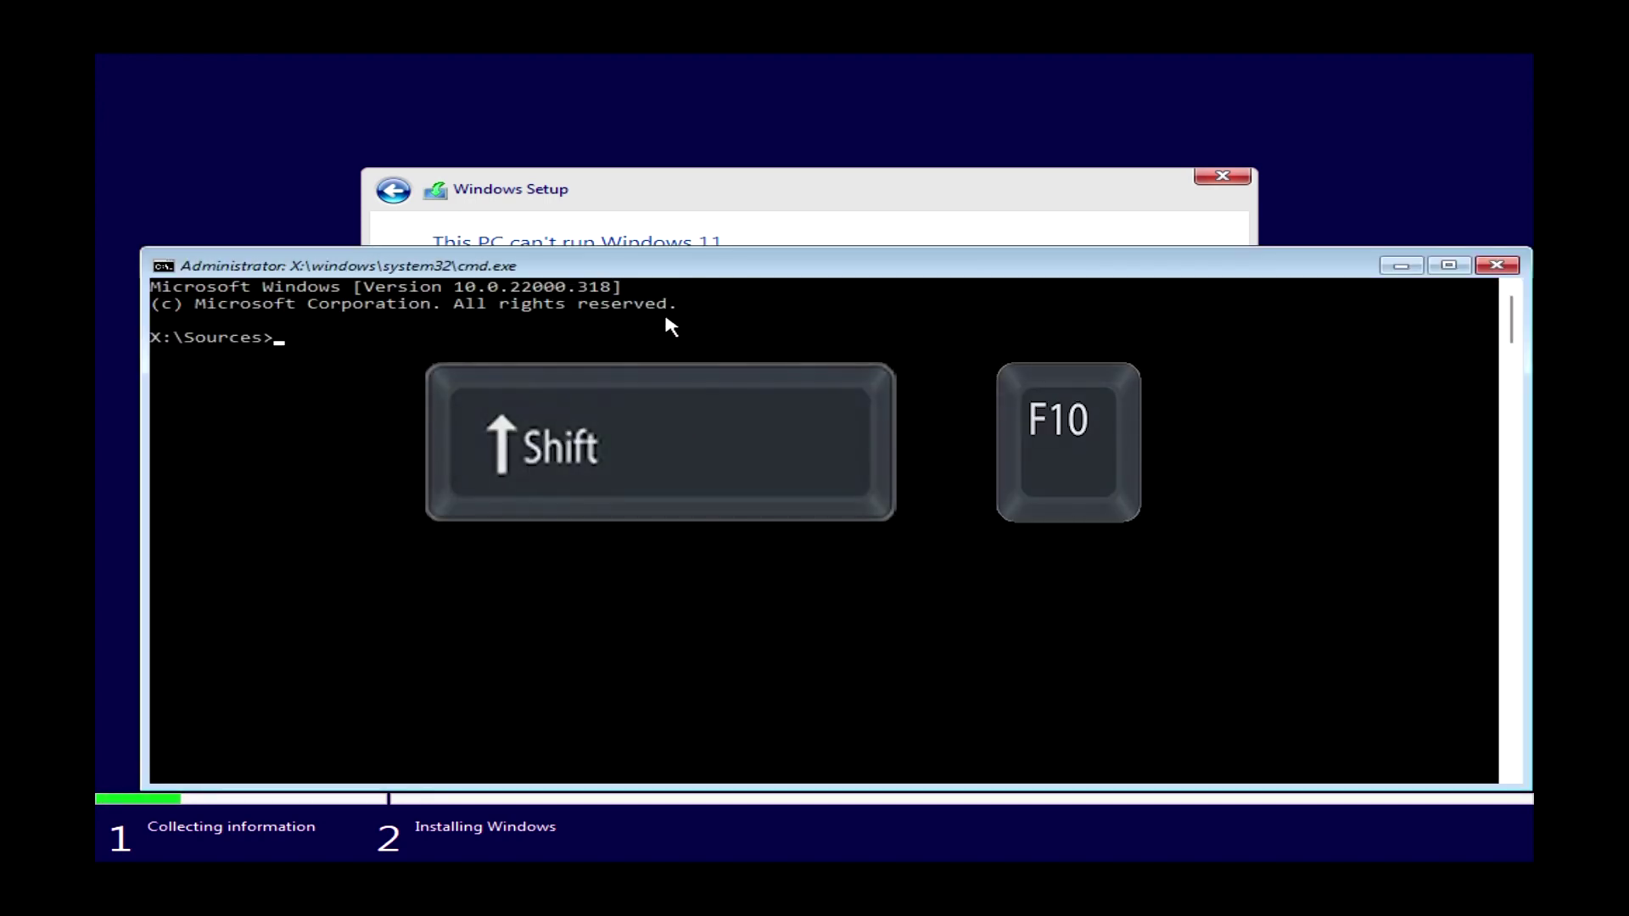
type("d:")
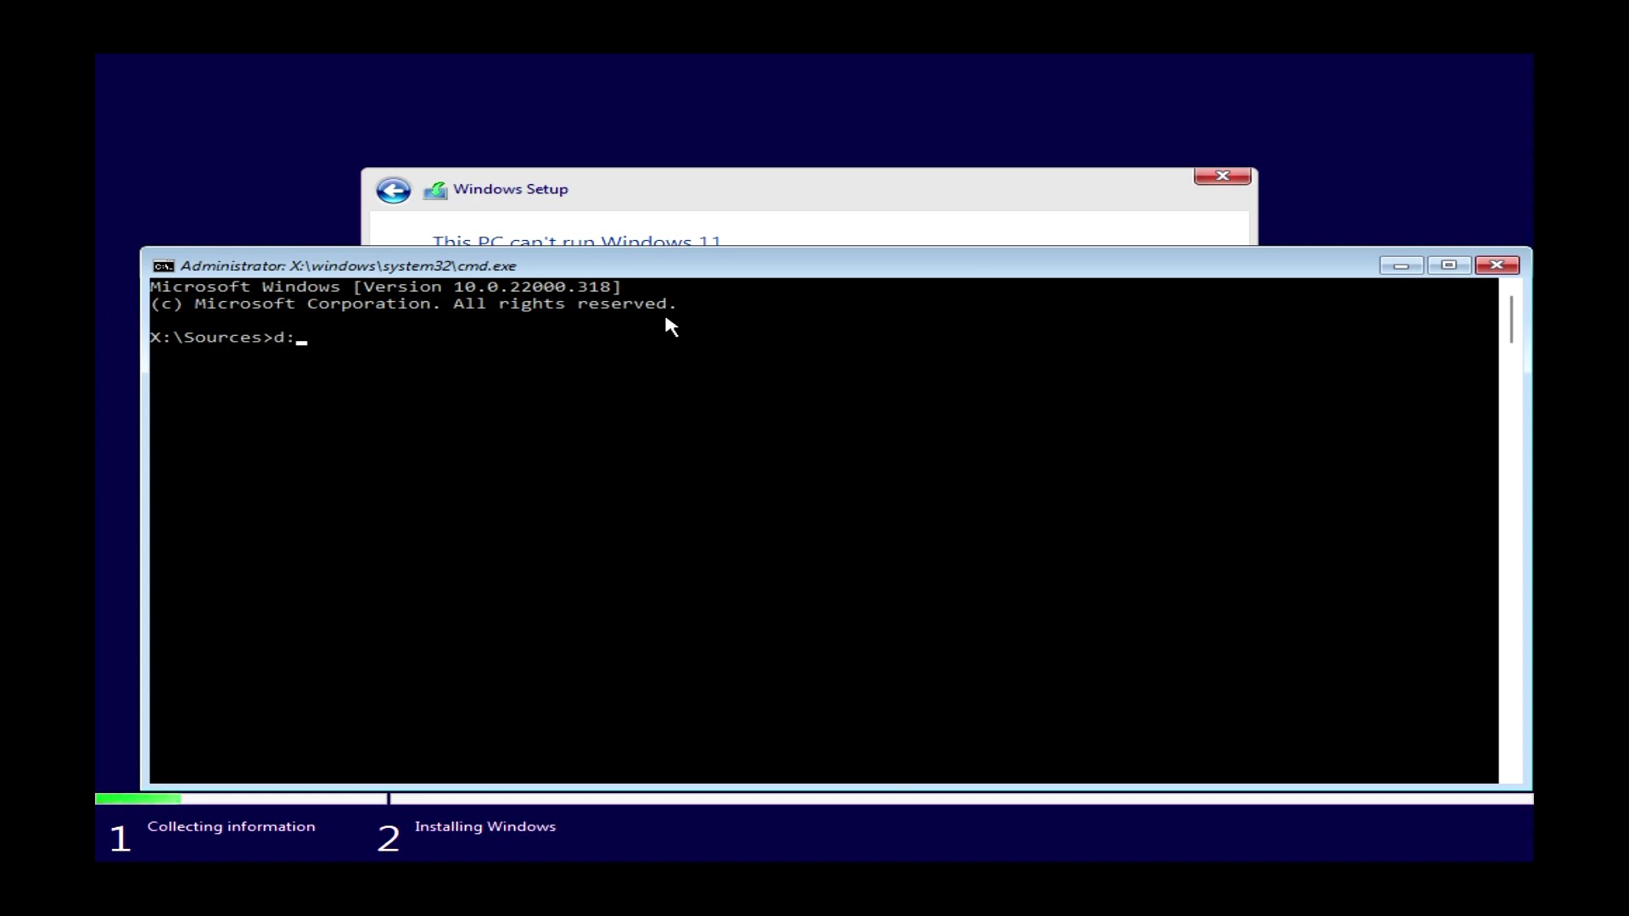
key("Return")
type("dir")
key("Return")
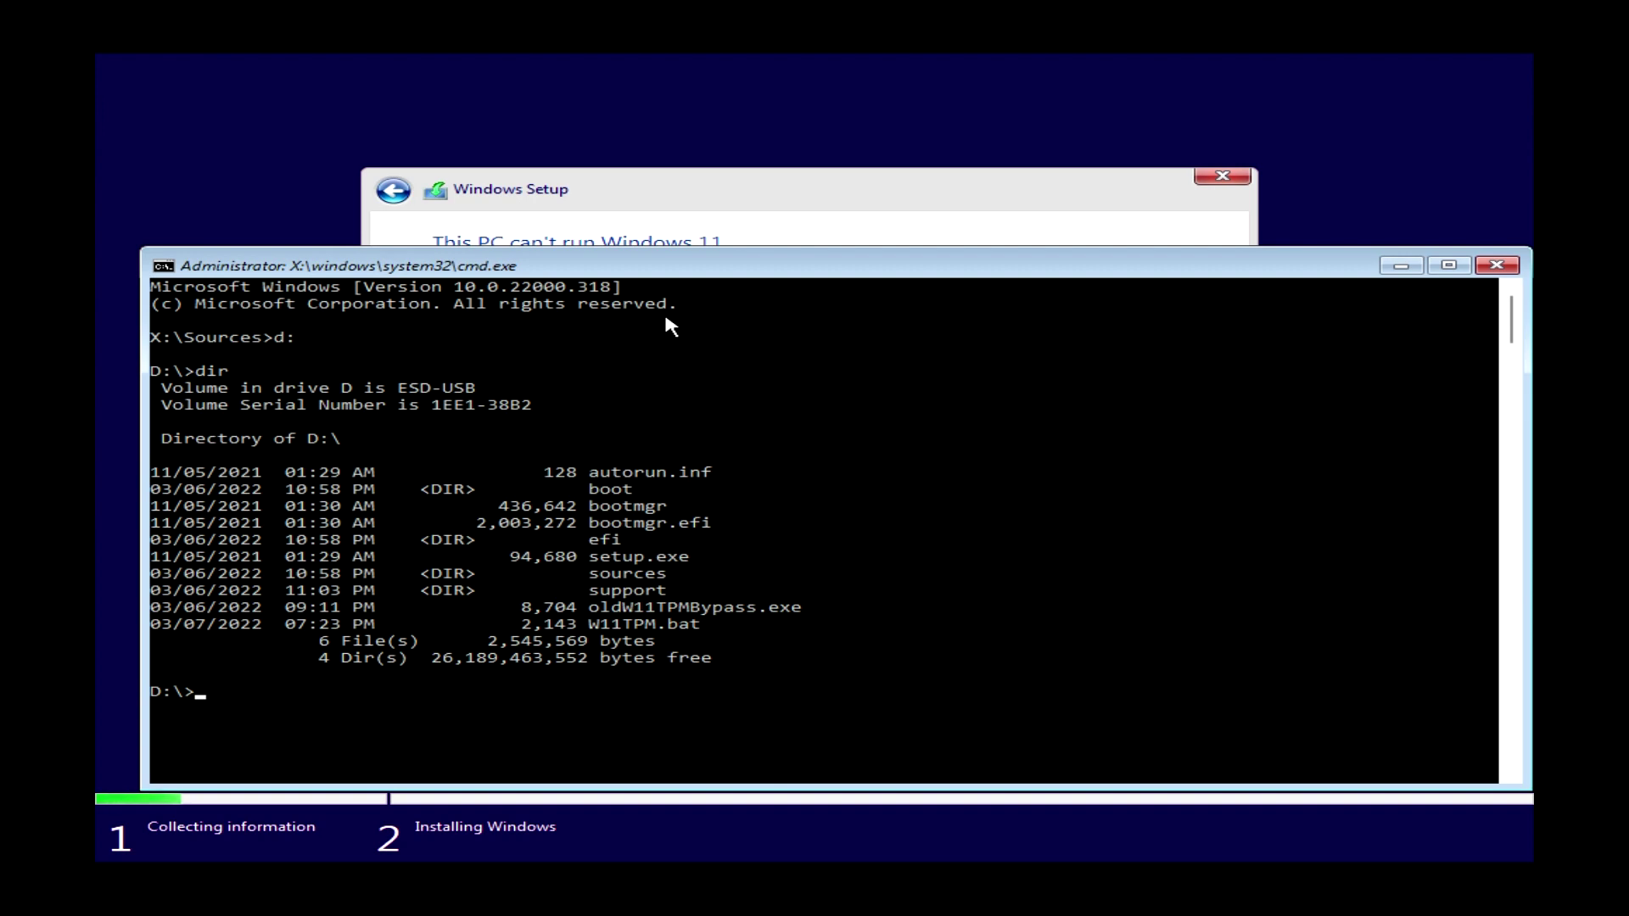
Run W11TPM.bat help to read the options, then W11TPM.bat new
type("w")
key("Tab")
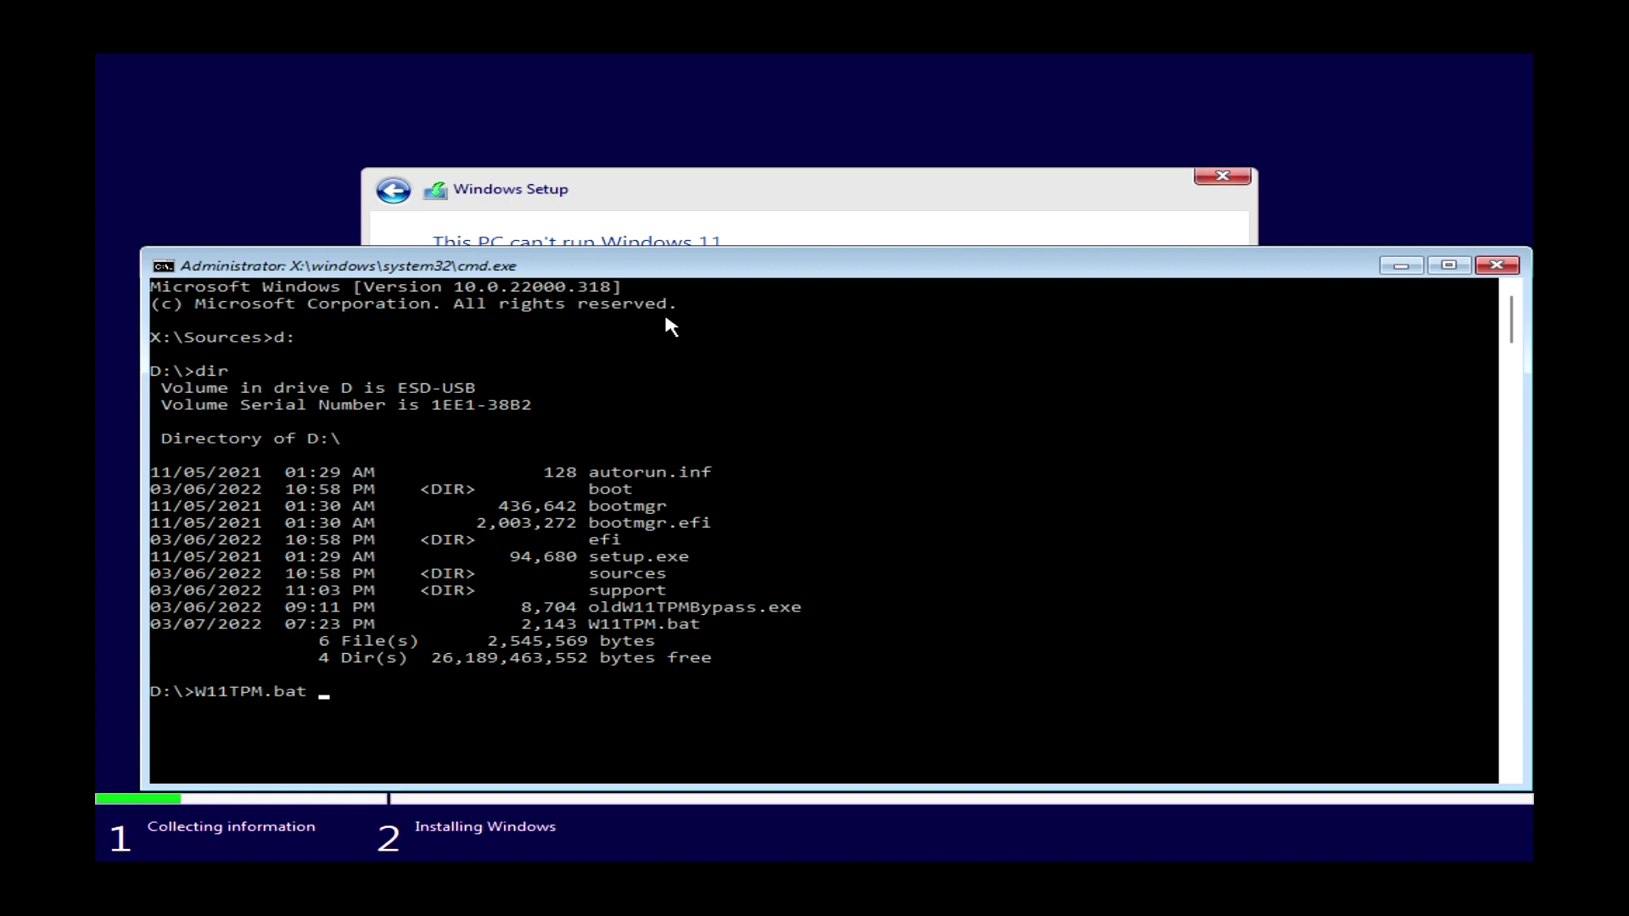
type("help")
key("Return")
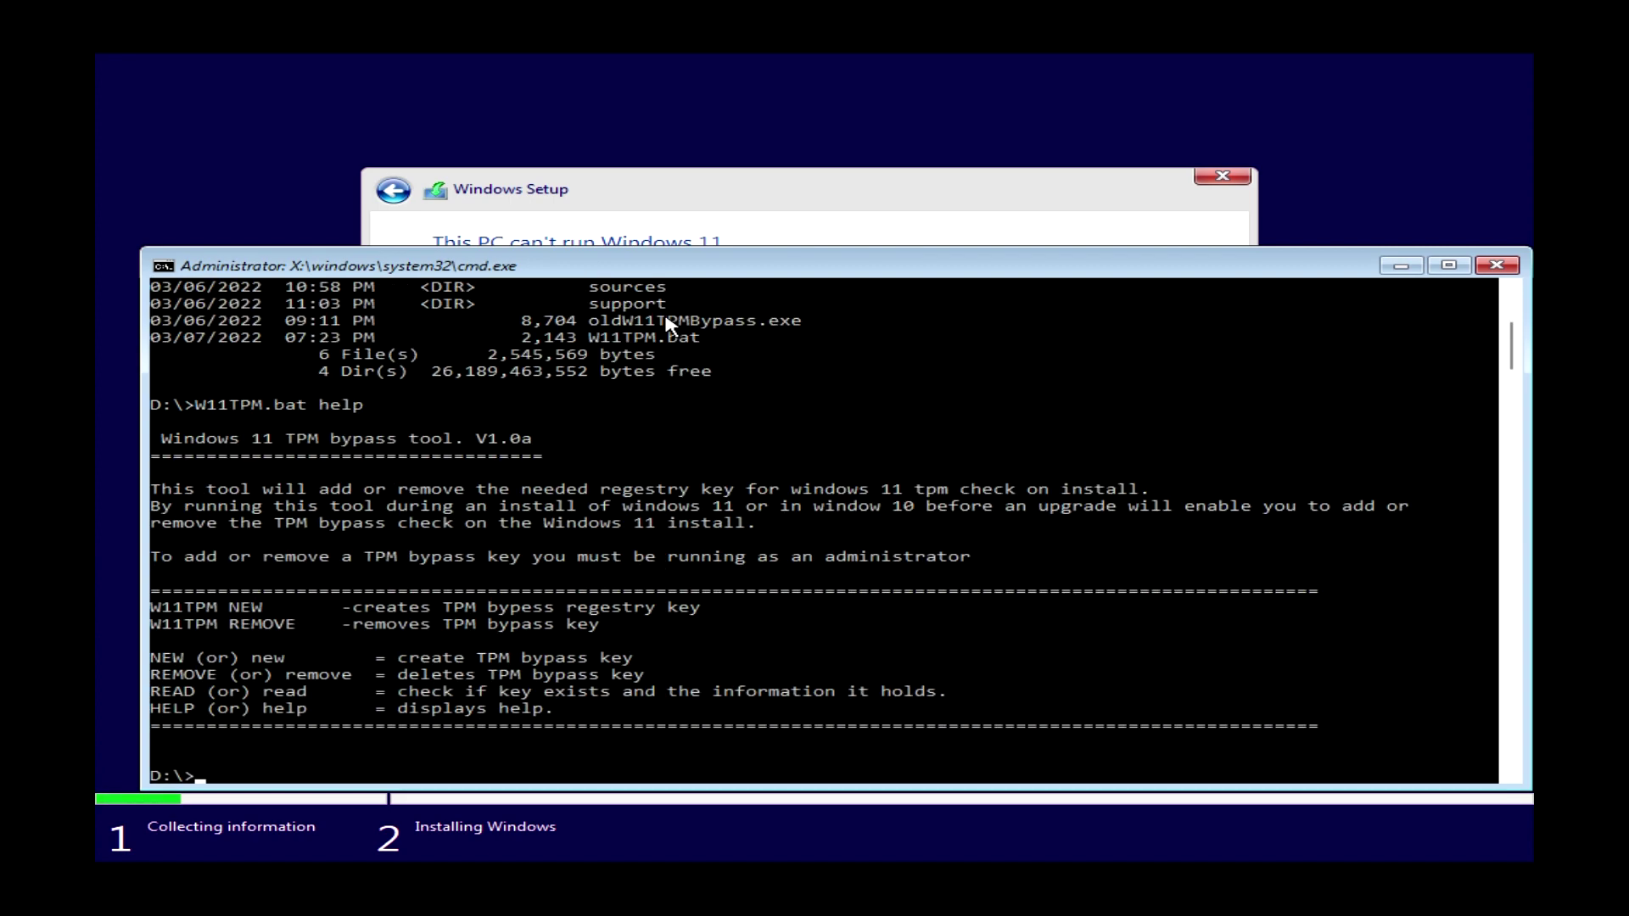
key("Up")
key("BackSpace")
key("BackSpace")
key("BackSpace")
key("BackSpace")
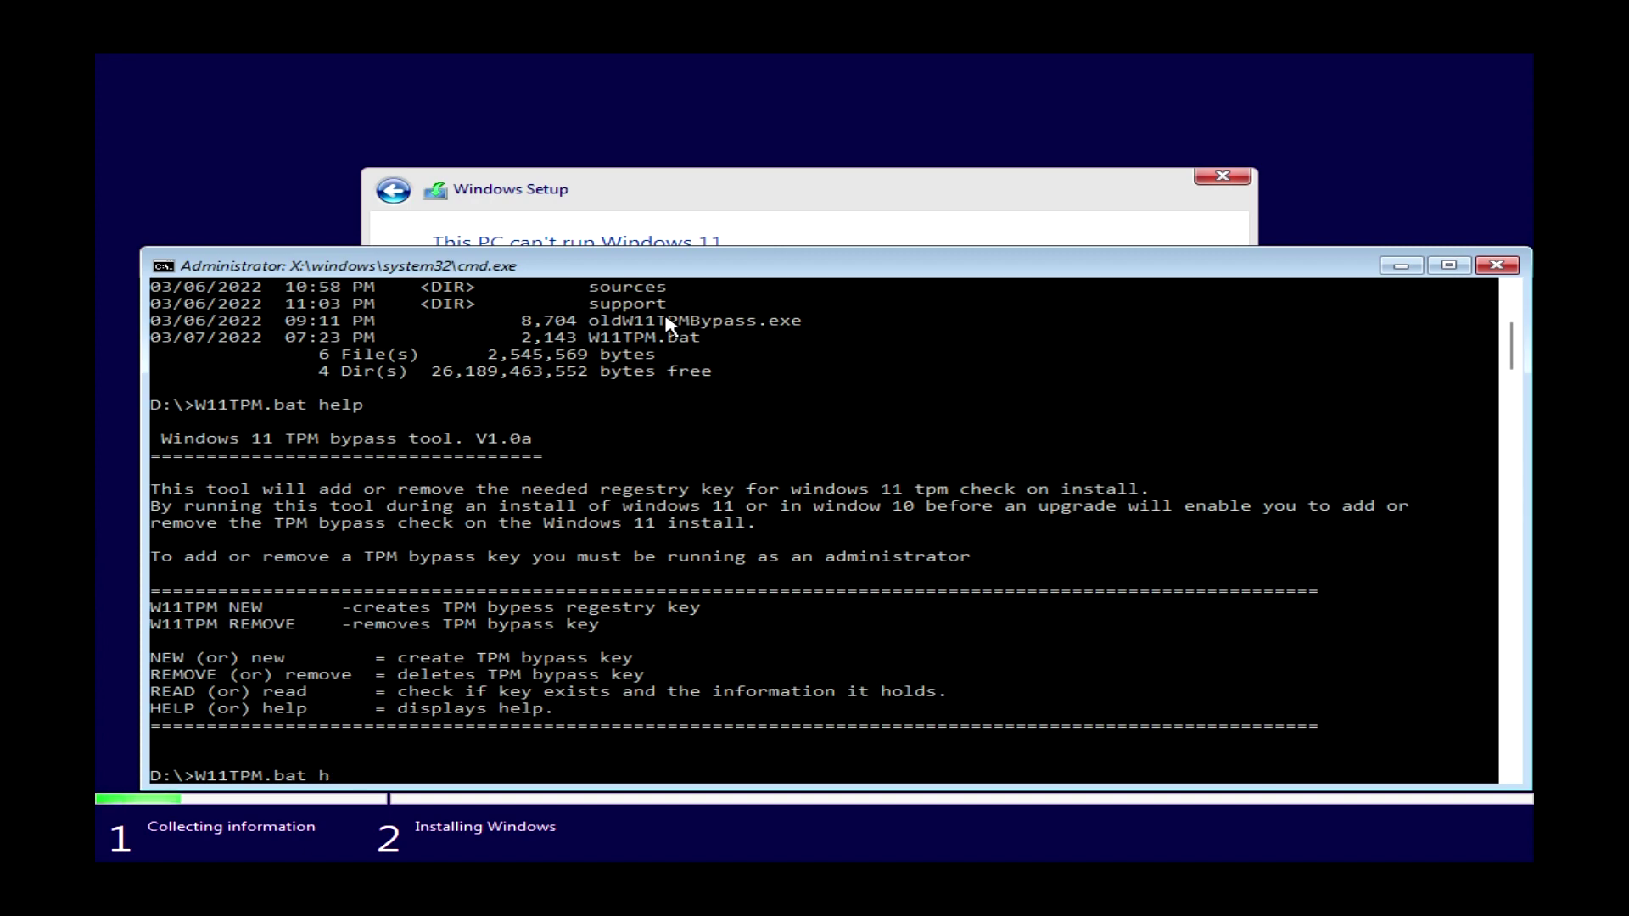
type("new")
key("Return")
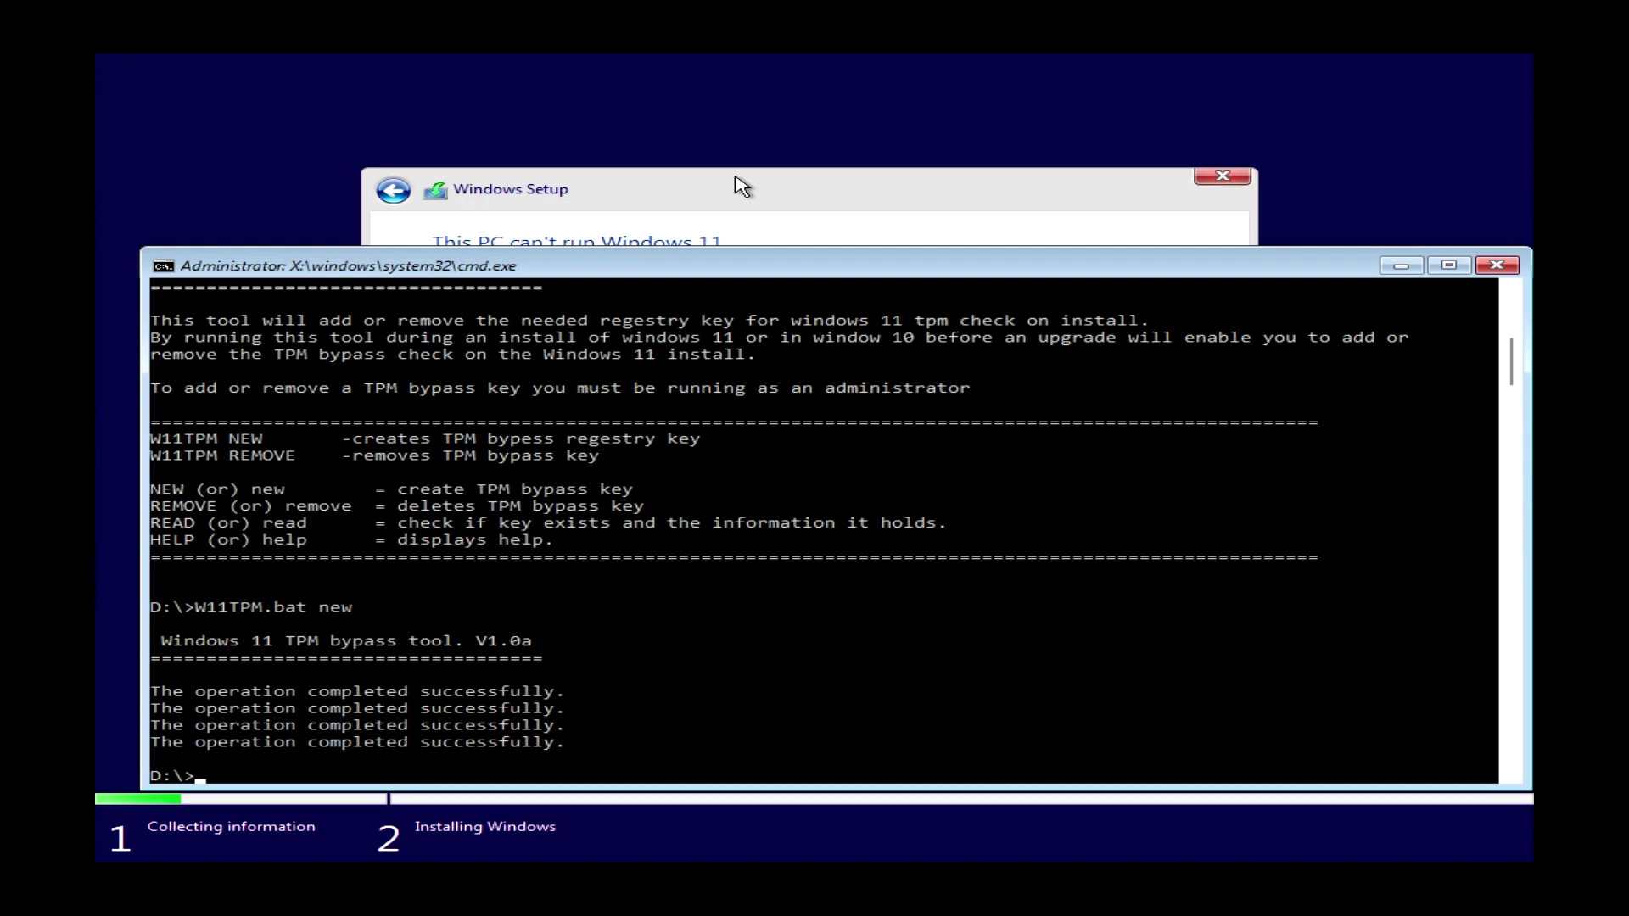
Exit the command prompt, go back, continue with Windows 11 Pro and accept the licence terms
type("exit")
key("Return")
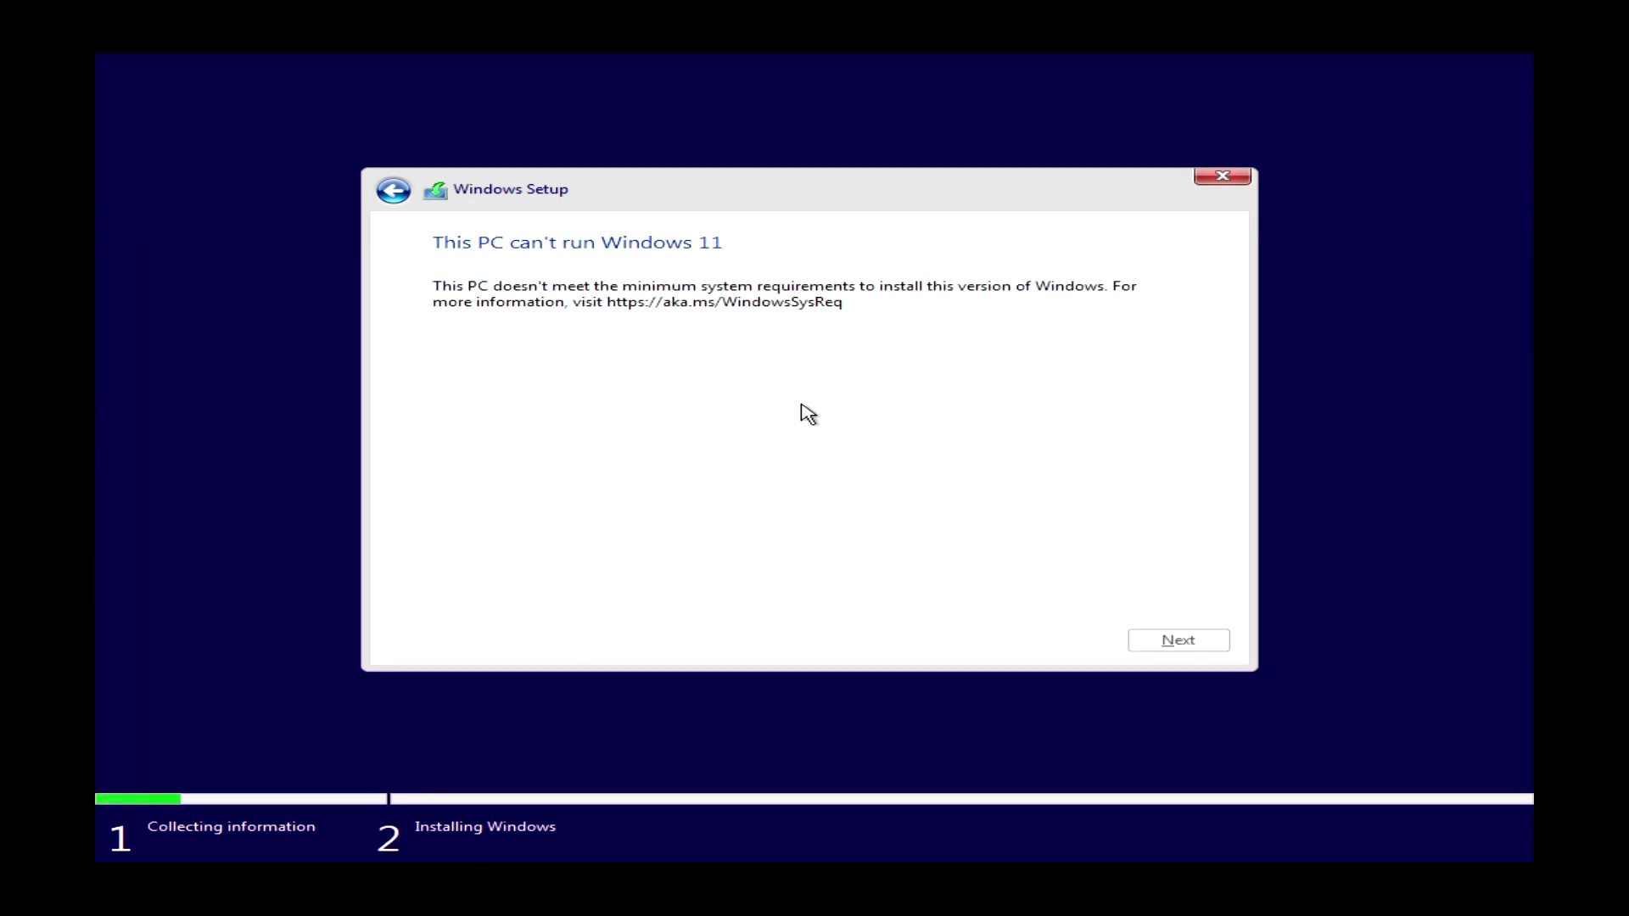
left_click(396, 193)
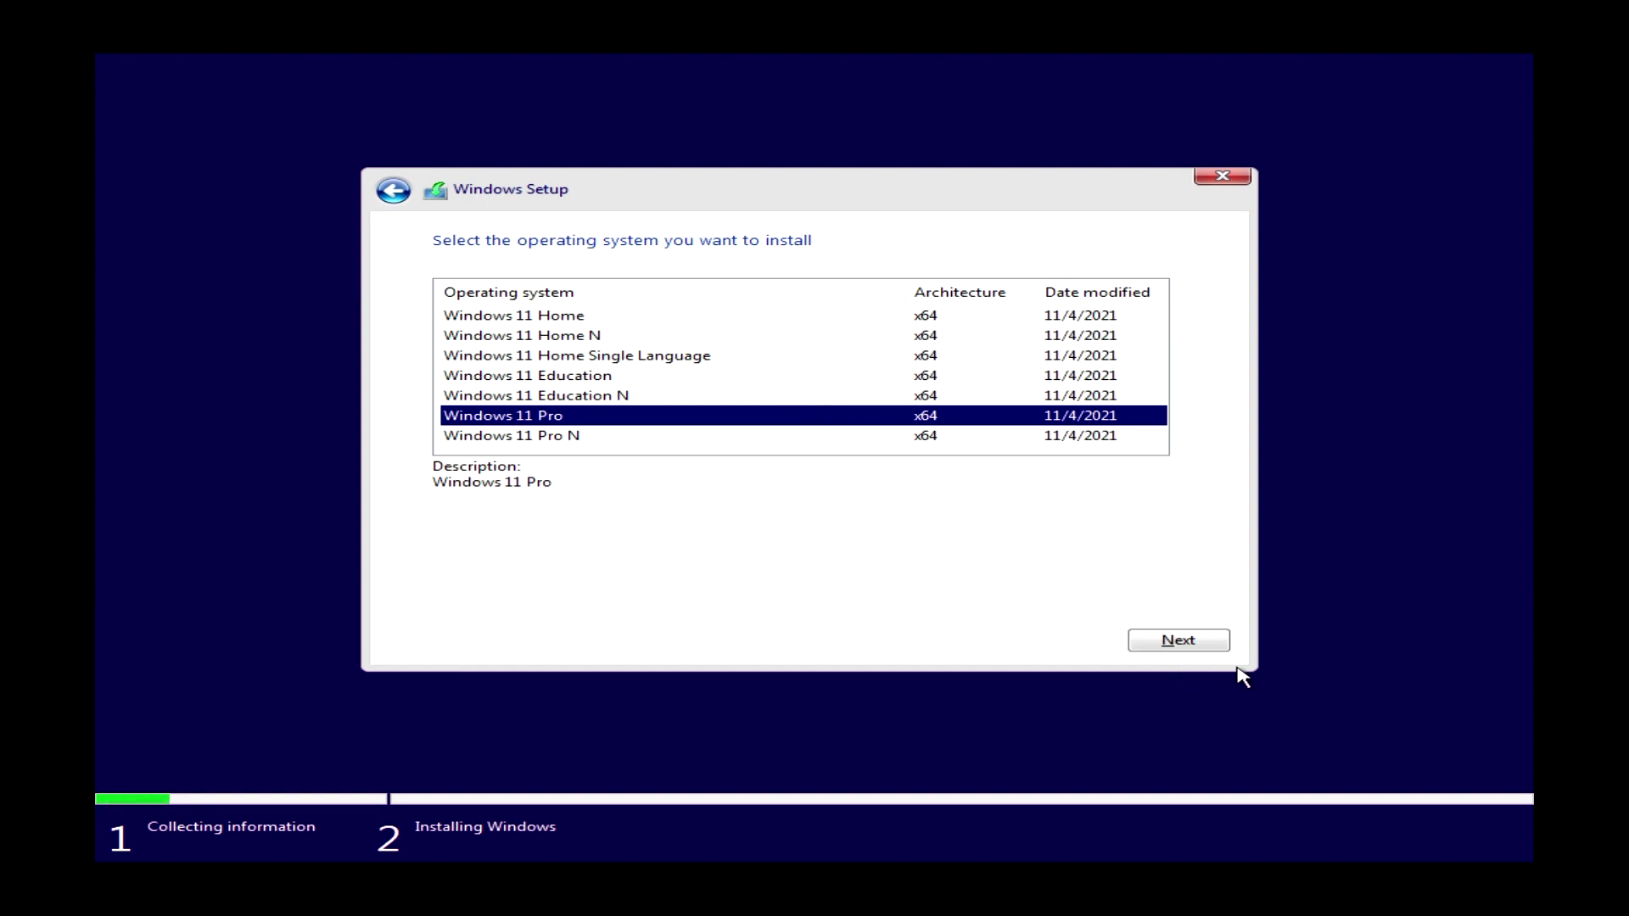
left_click(1208, 641)
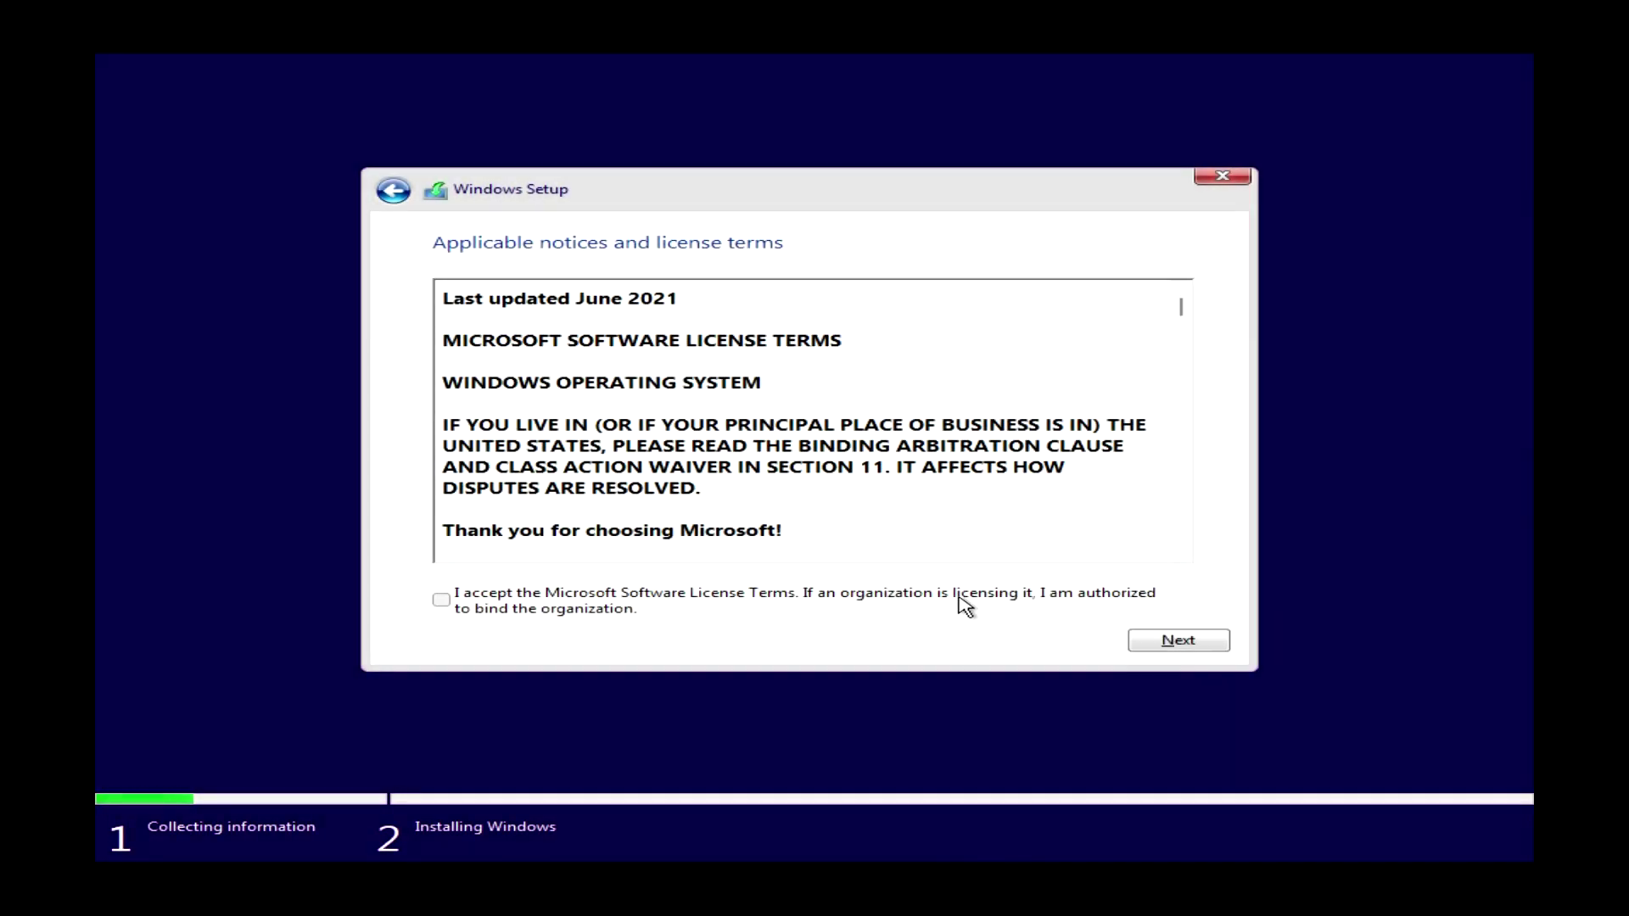
left_click(964, 605)
left_click(1205, 644)
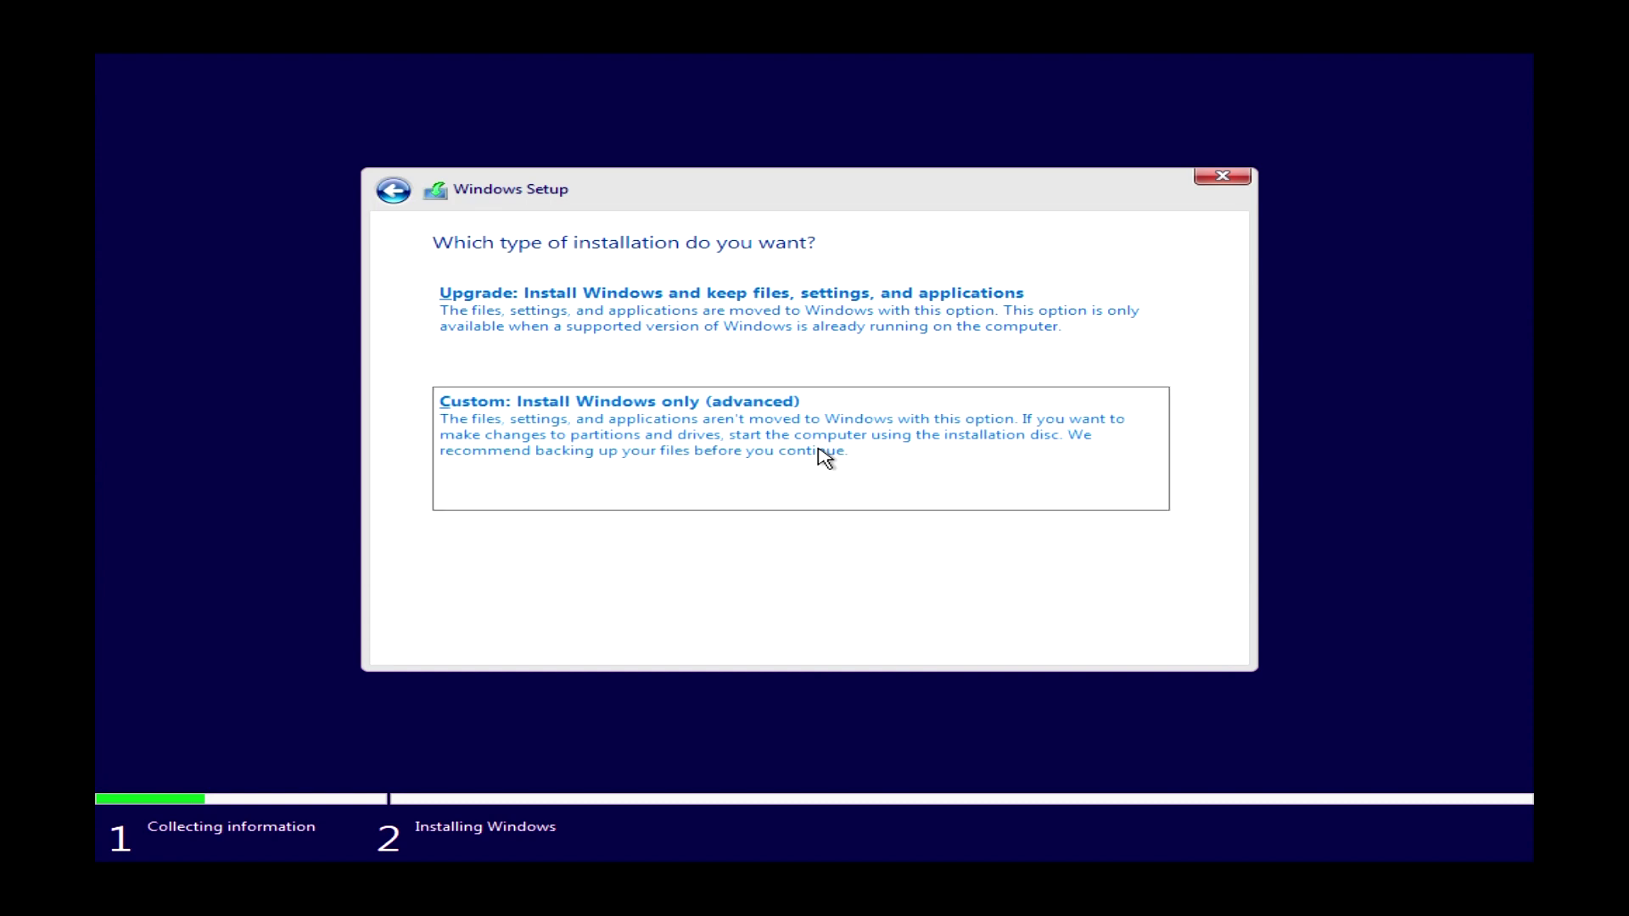
Choose Custom install, delete both Drive 0 partitions, and install to the unallocated space
left_click(825, 456)
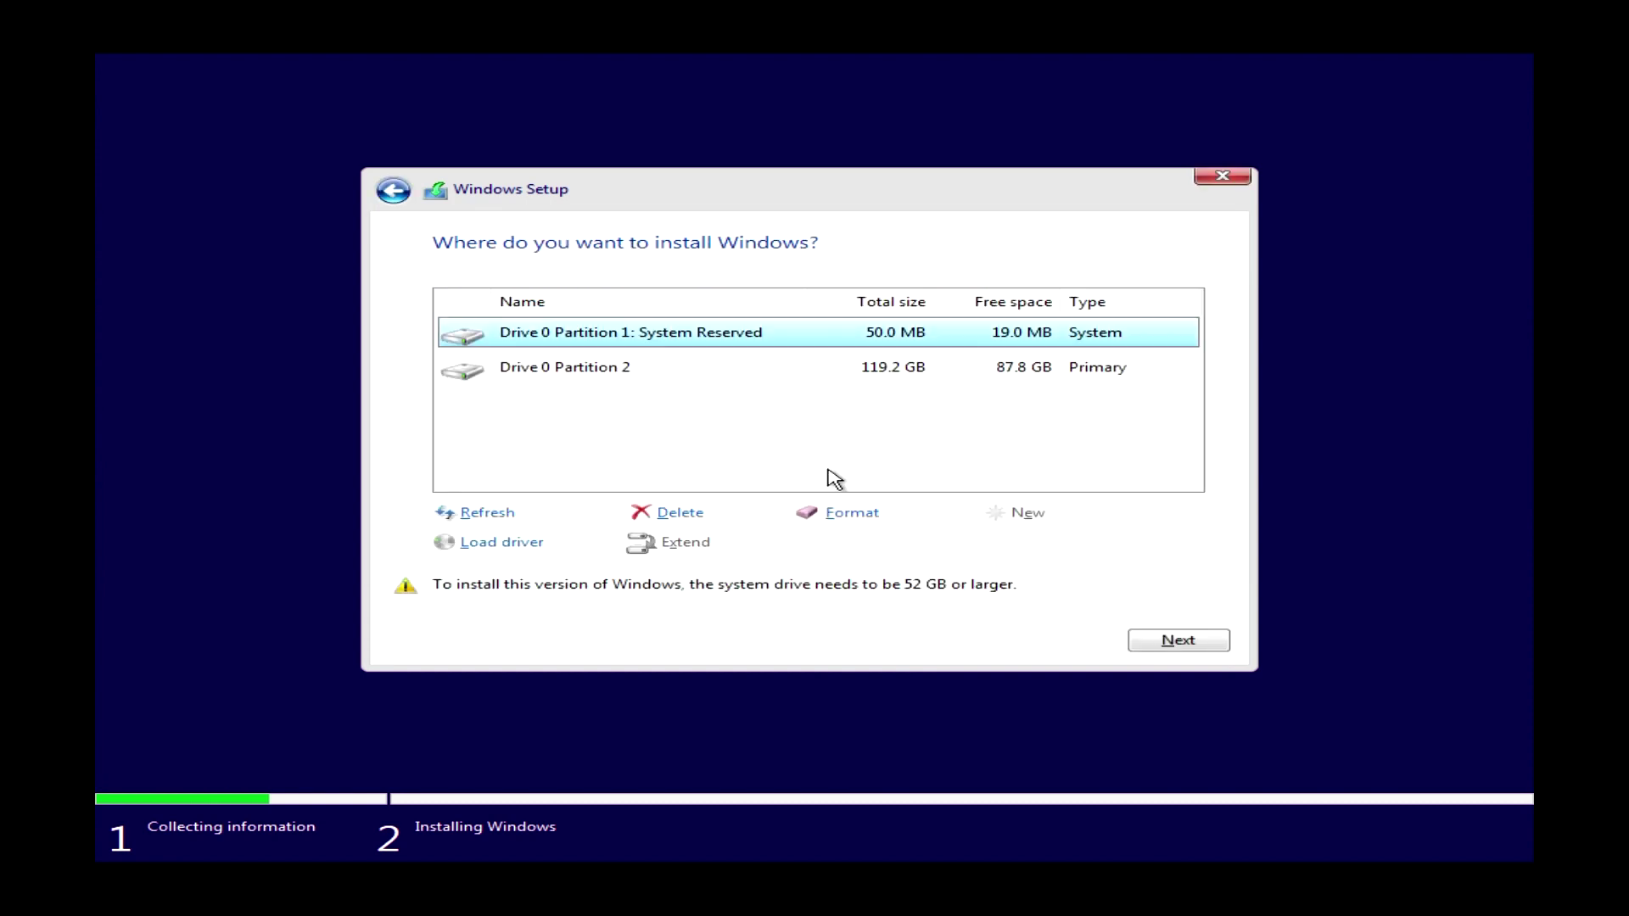
left_click(685, 523)
left_click(1000, 542)
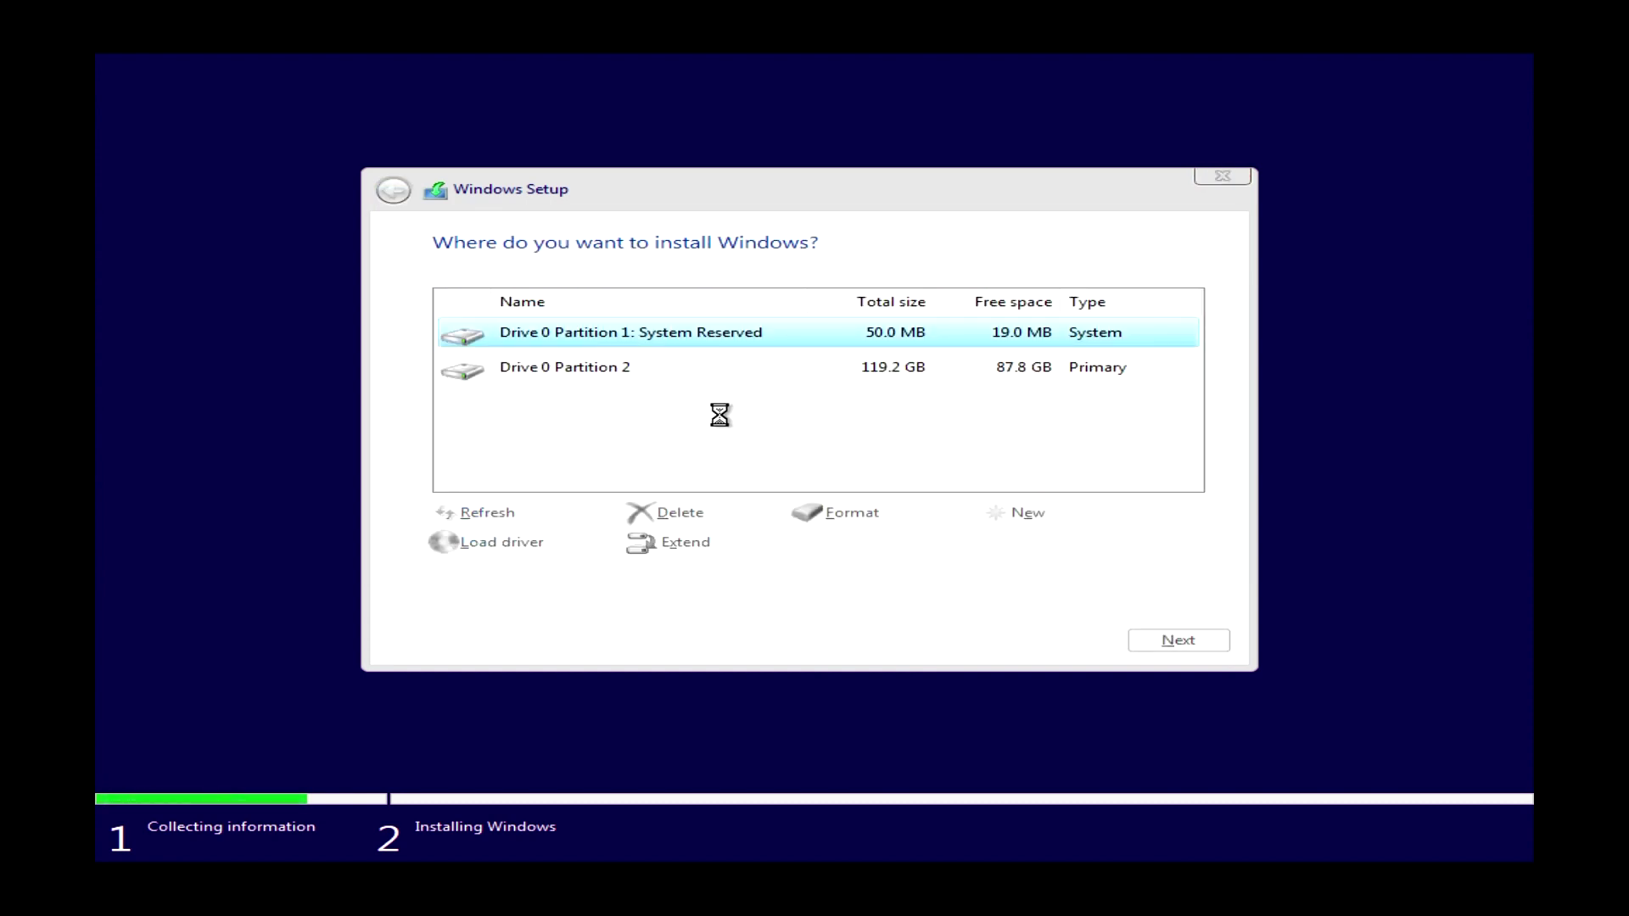
left_click(613, 380)
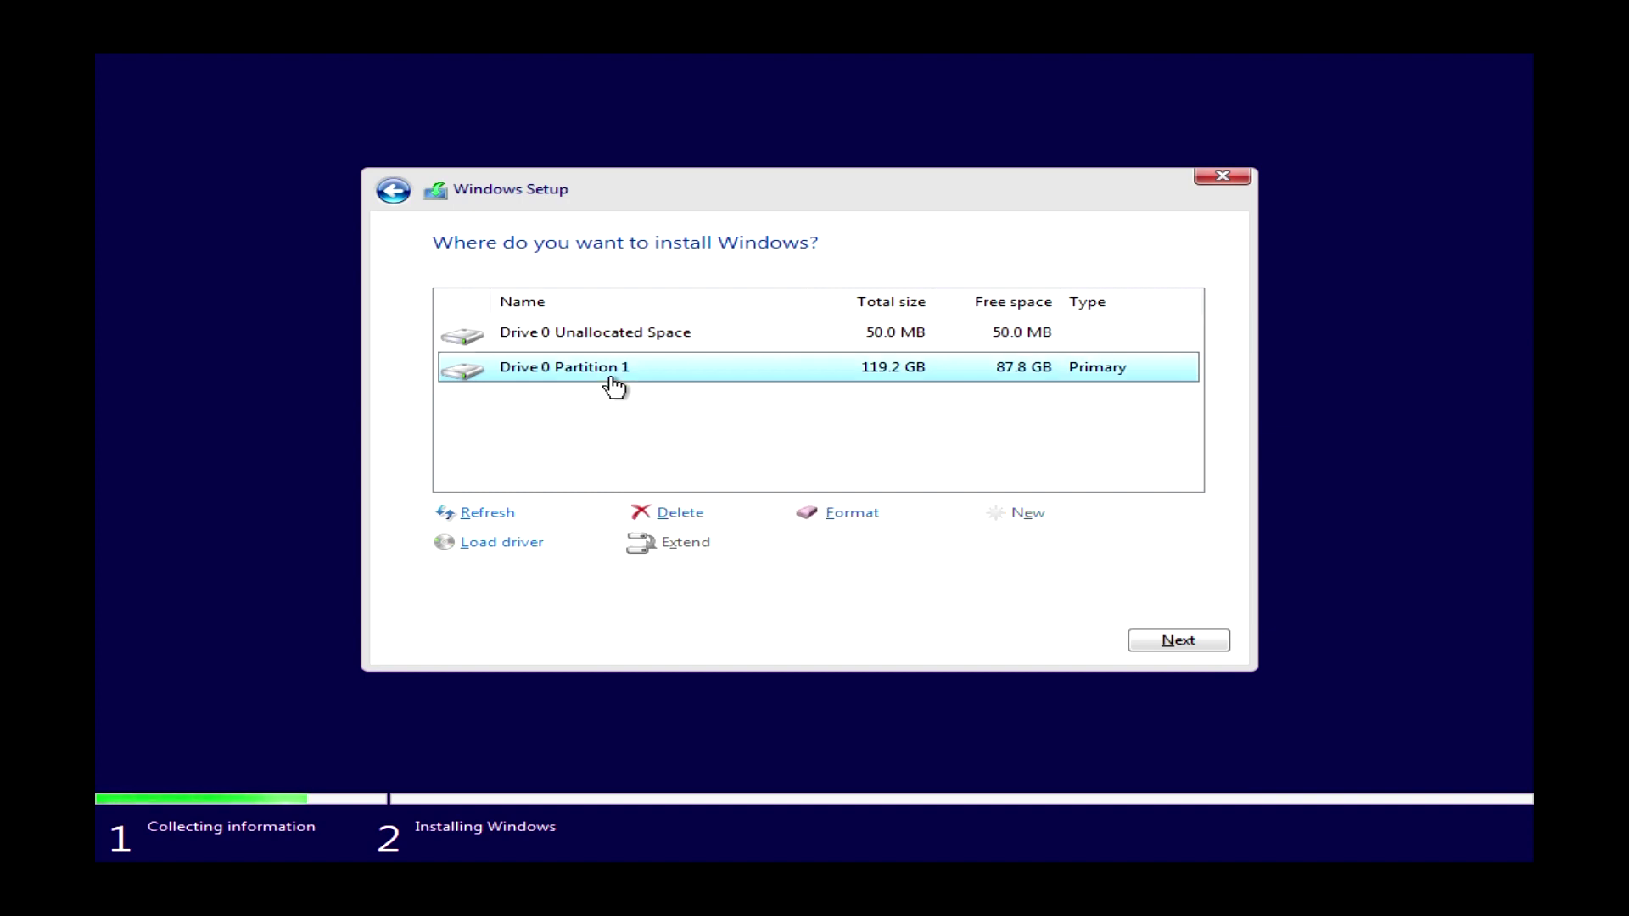
left_click(679, 514)
left_click(1022, 548)
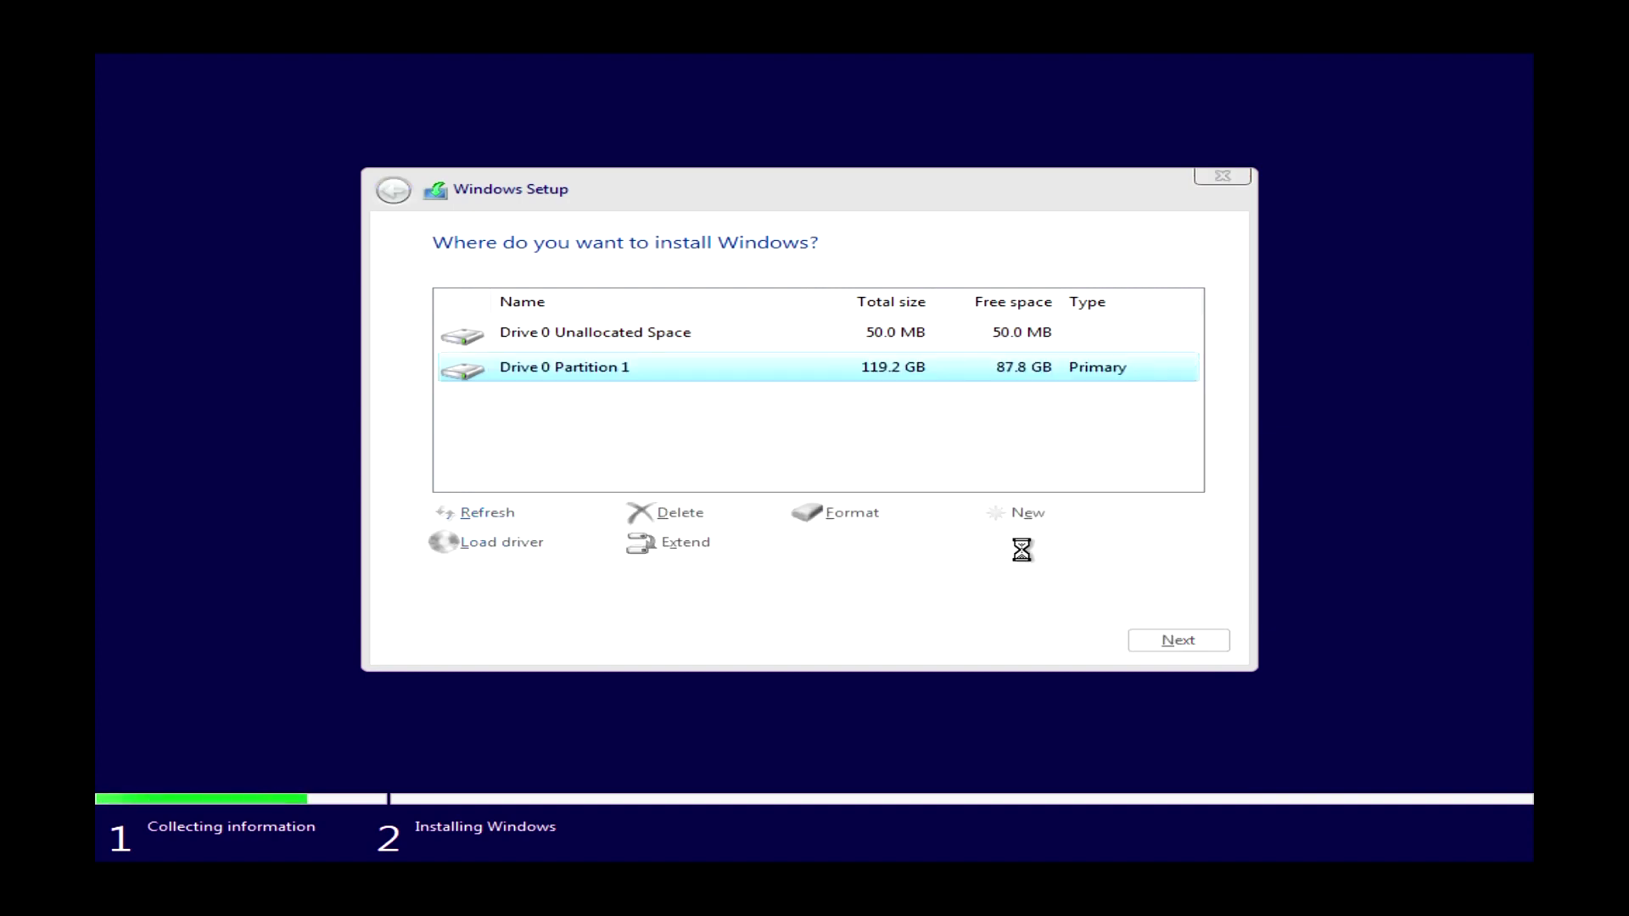
left_click(1164, 641)
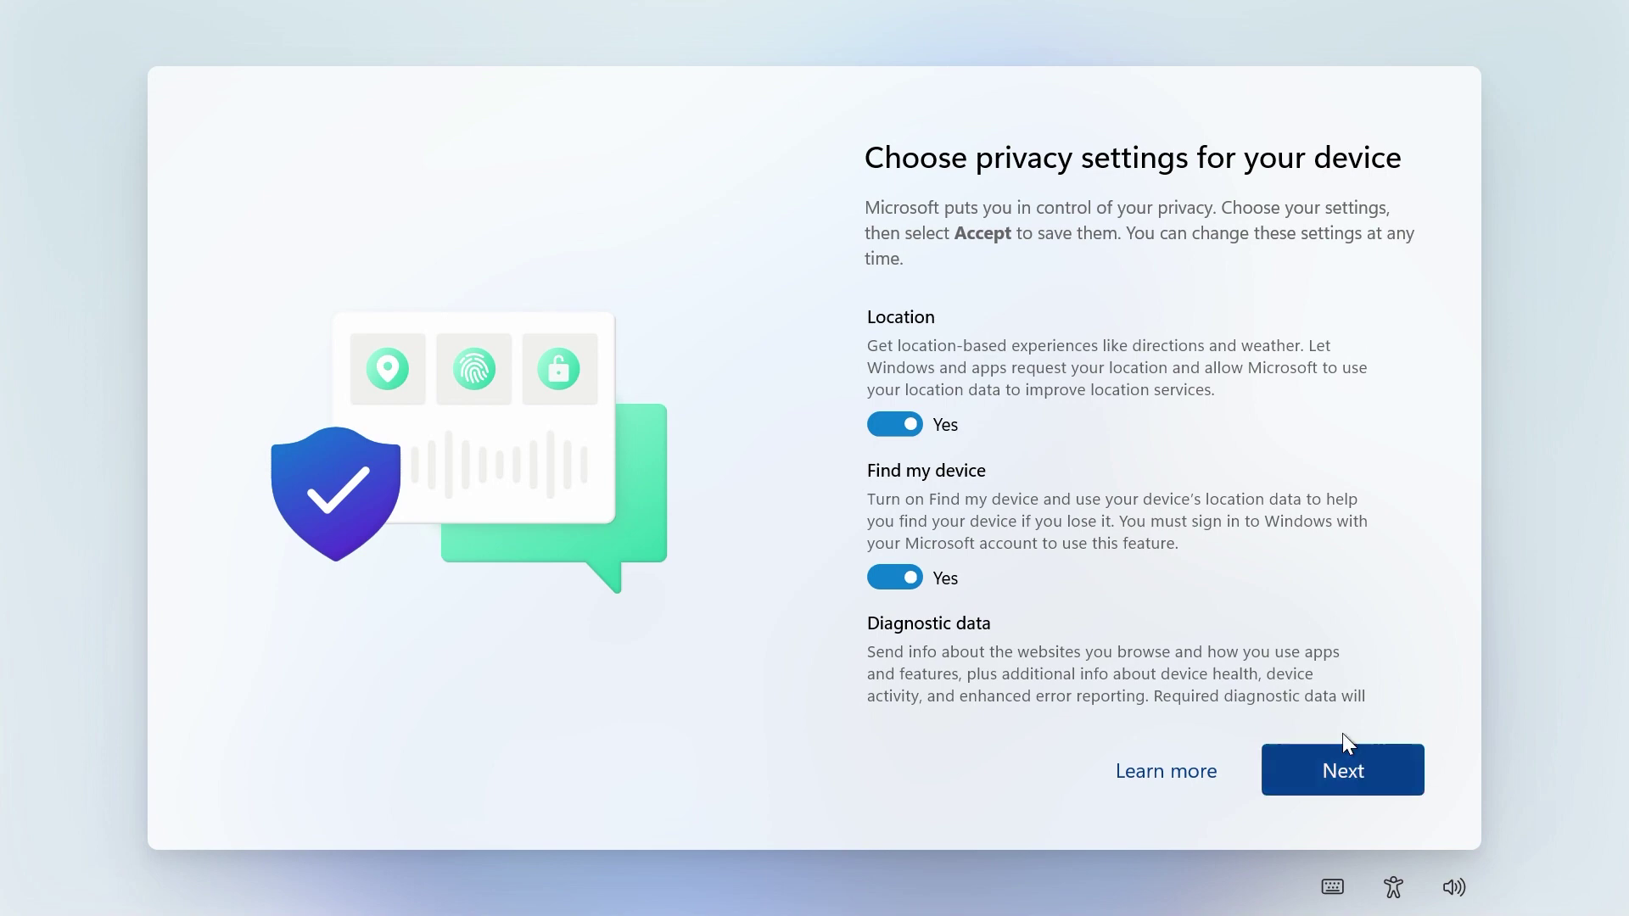
Turn off Diagnostic data, Inking & typing, Tailored experiences and Advertising ID, then accept
scroll(1084, 482, "down", 3)
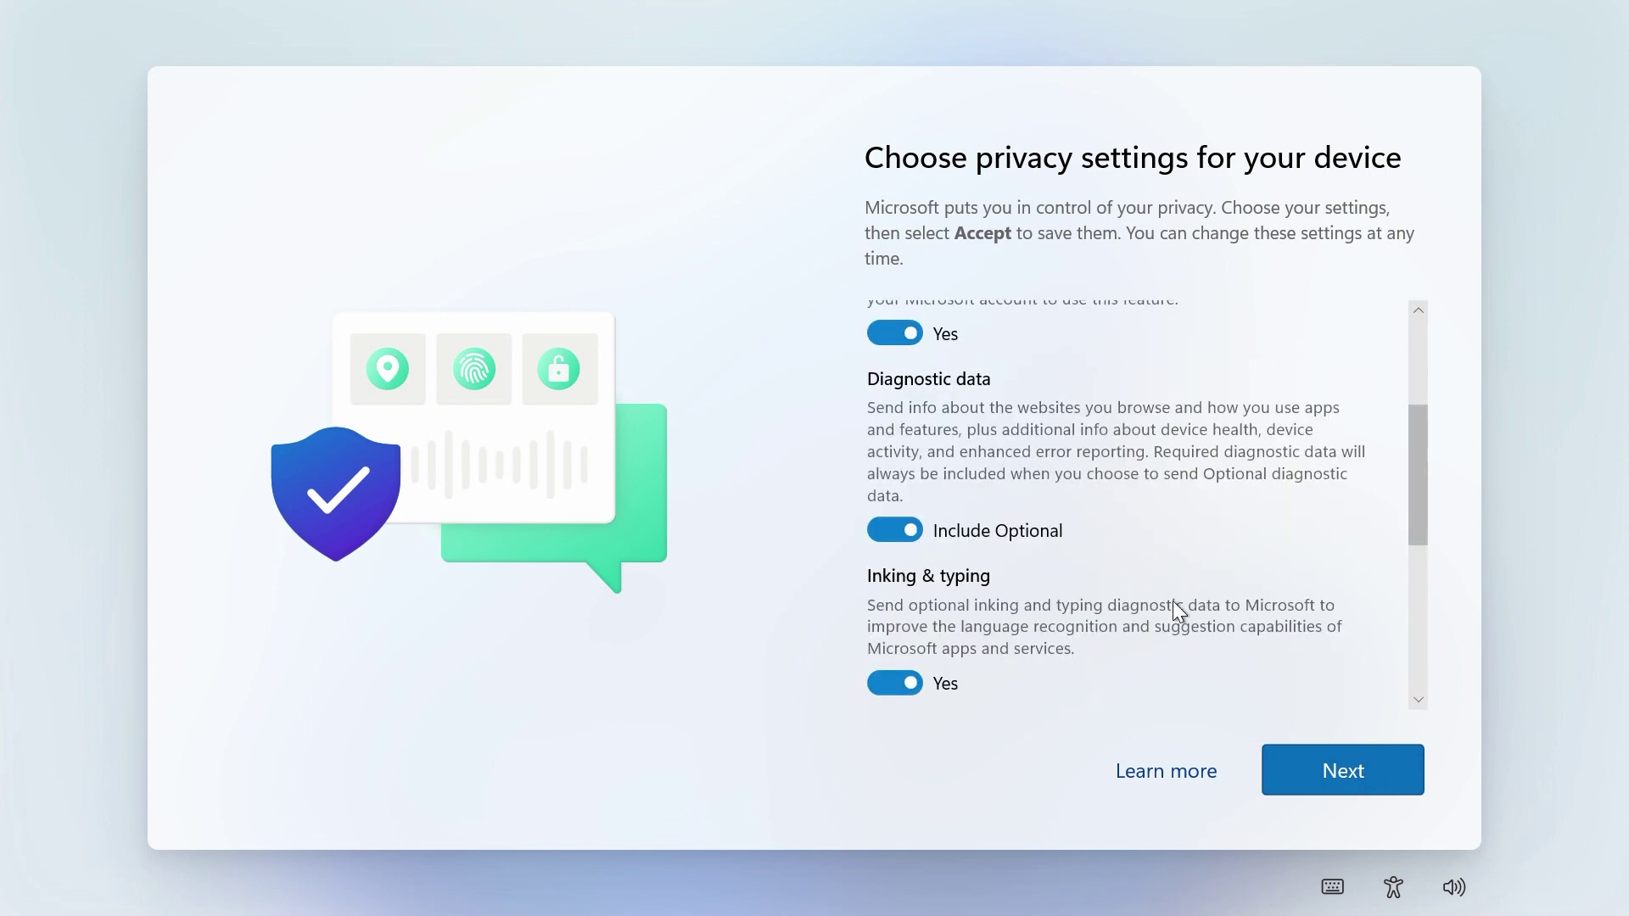
left_click(1016, 532)
scroll(1045, 492, "down", 2)
left_click(1071, 543)
scroll(1068, 550, "down", 2)
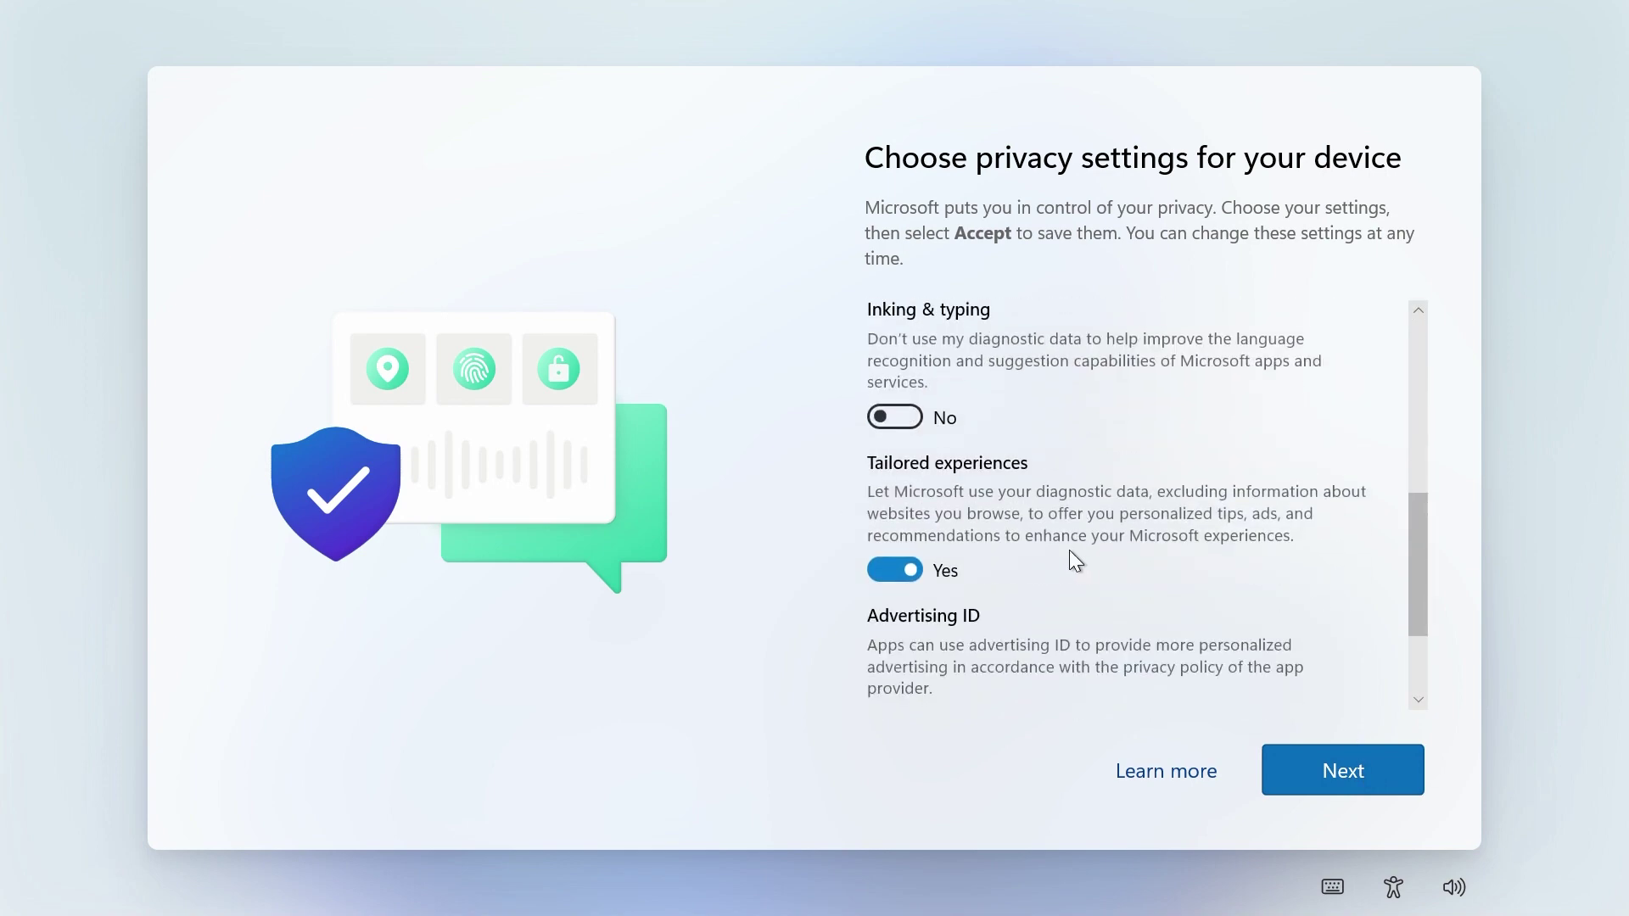
left_click(888, 563)
scroll(883, 574, "down", 2)
left_click(882, 564)
left_click(1403, 770)
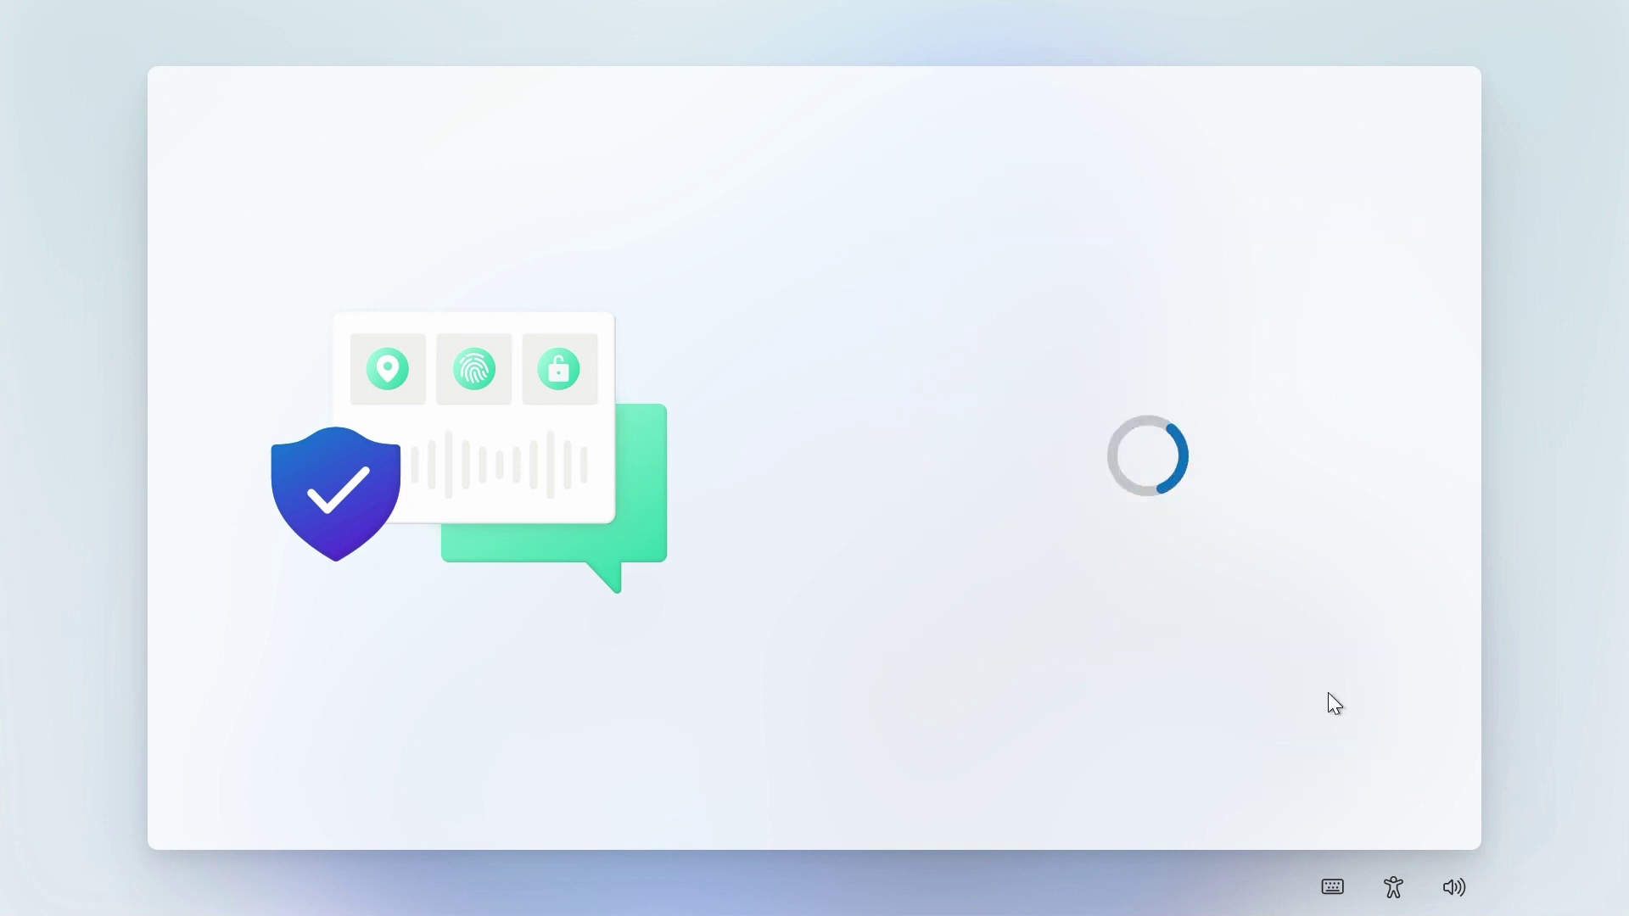
Skip experience customization, save files only to this PC, and decline the Microsoft 365 offer
left_click(1369, 497)
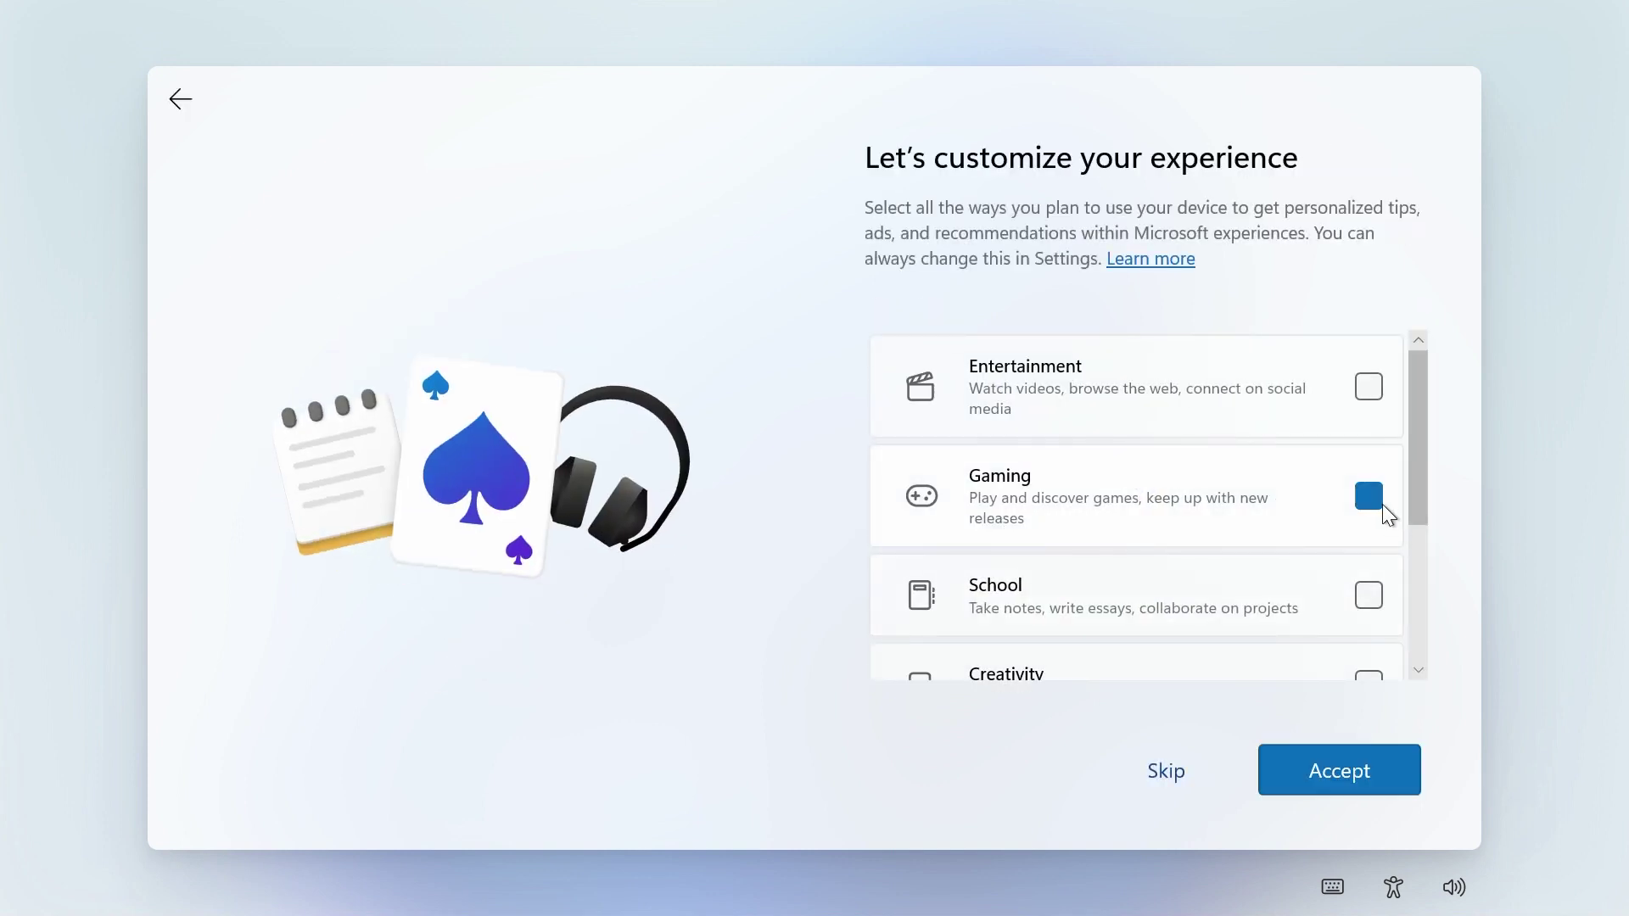
left_click(1147, 773)
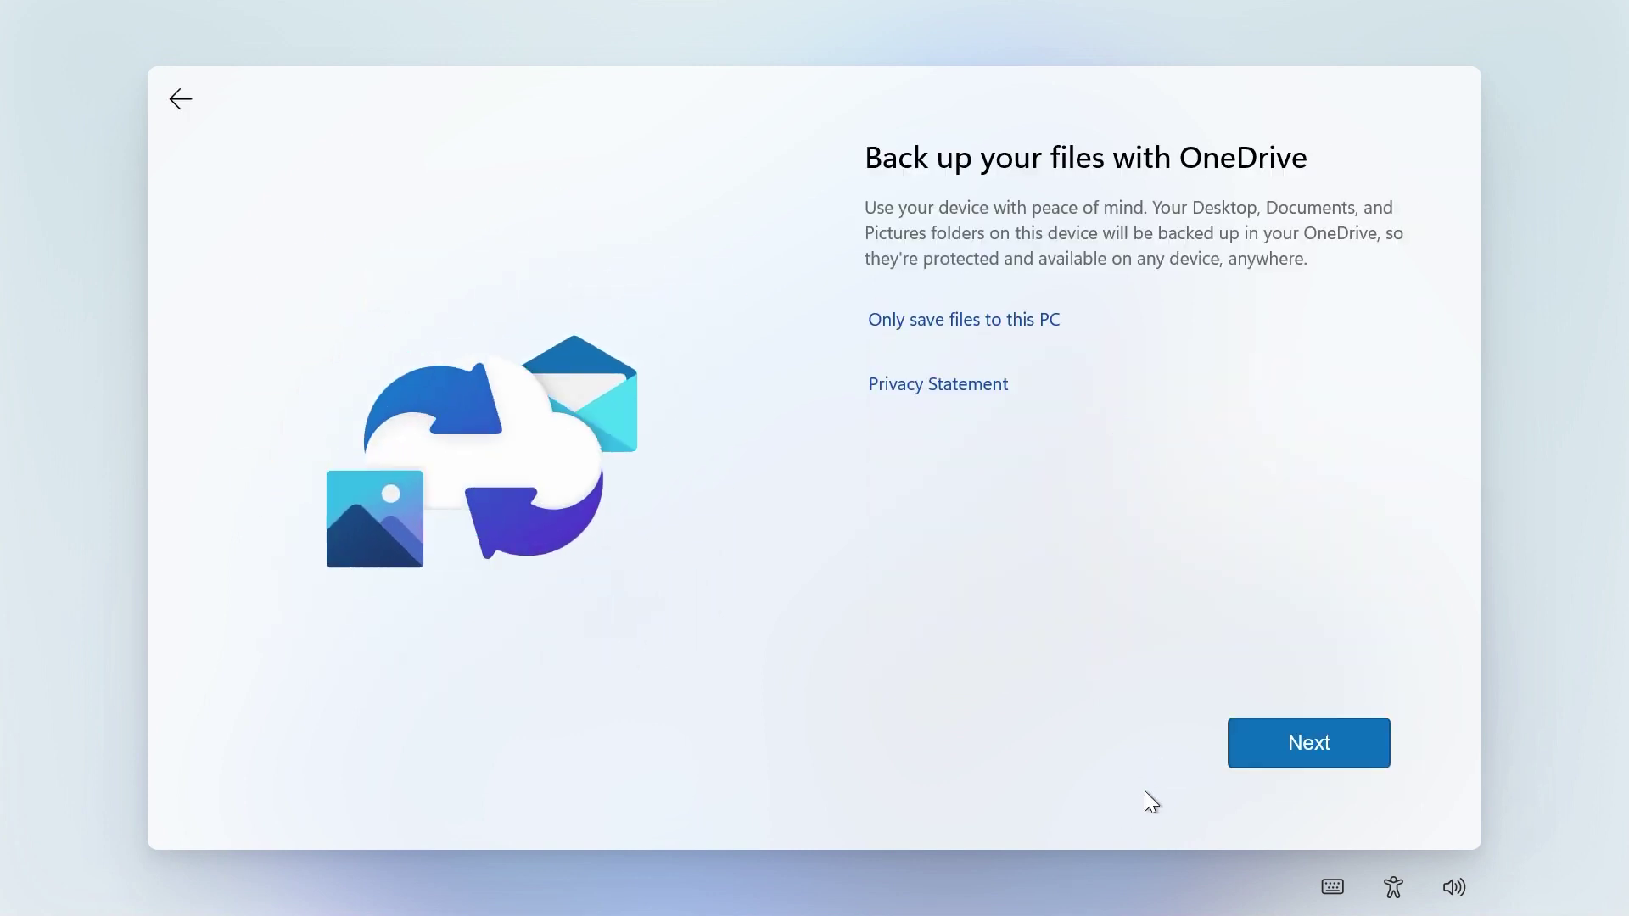
left_click(1019, 326)
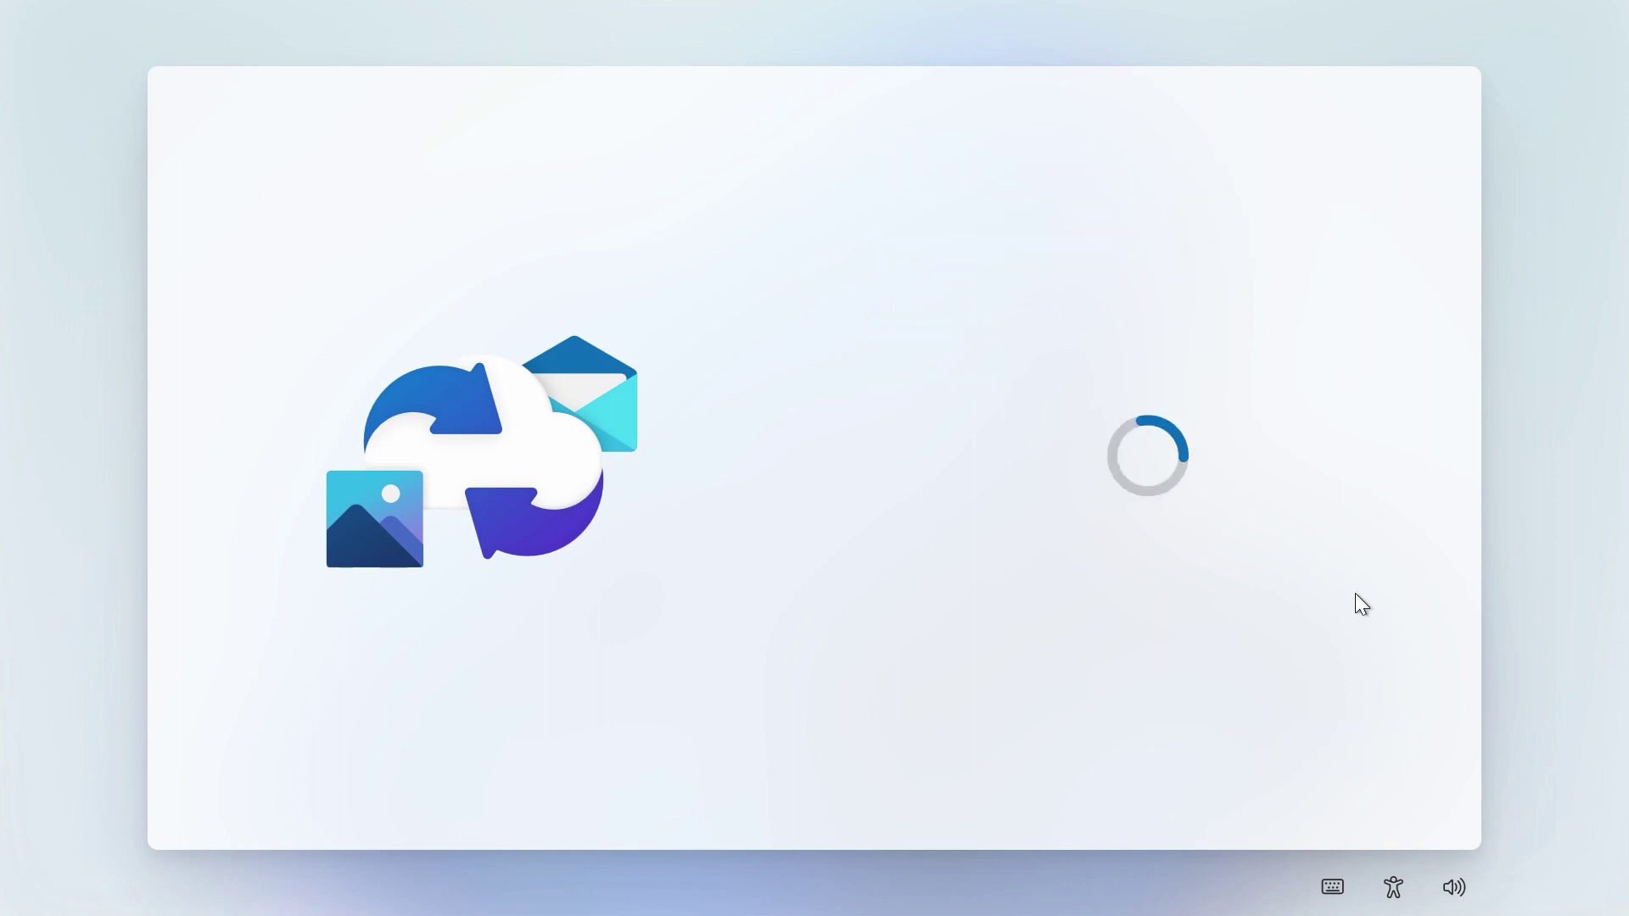
left_click(1191, 768)
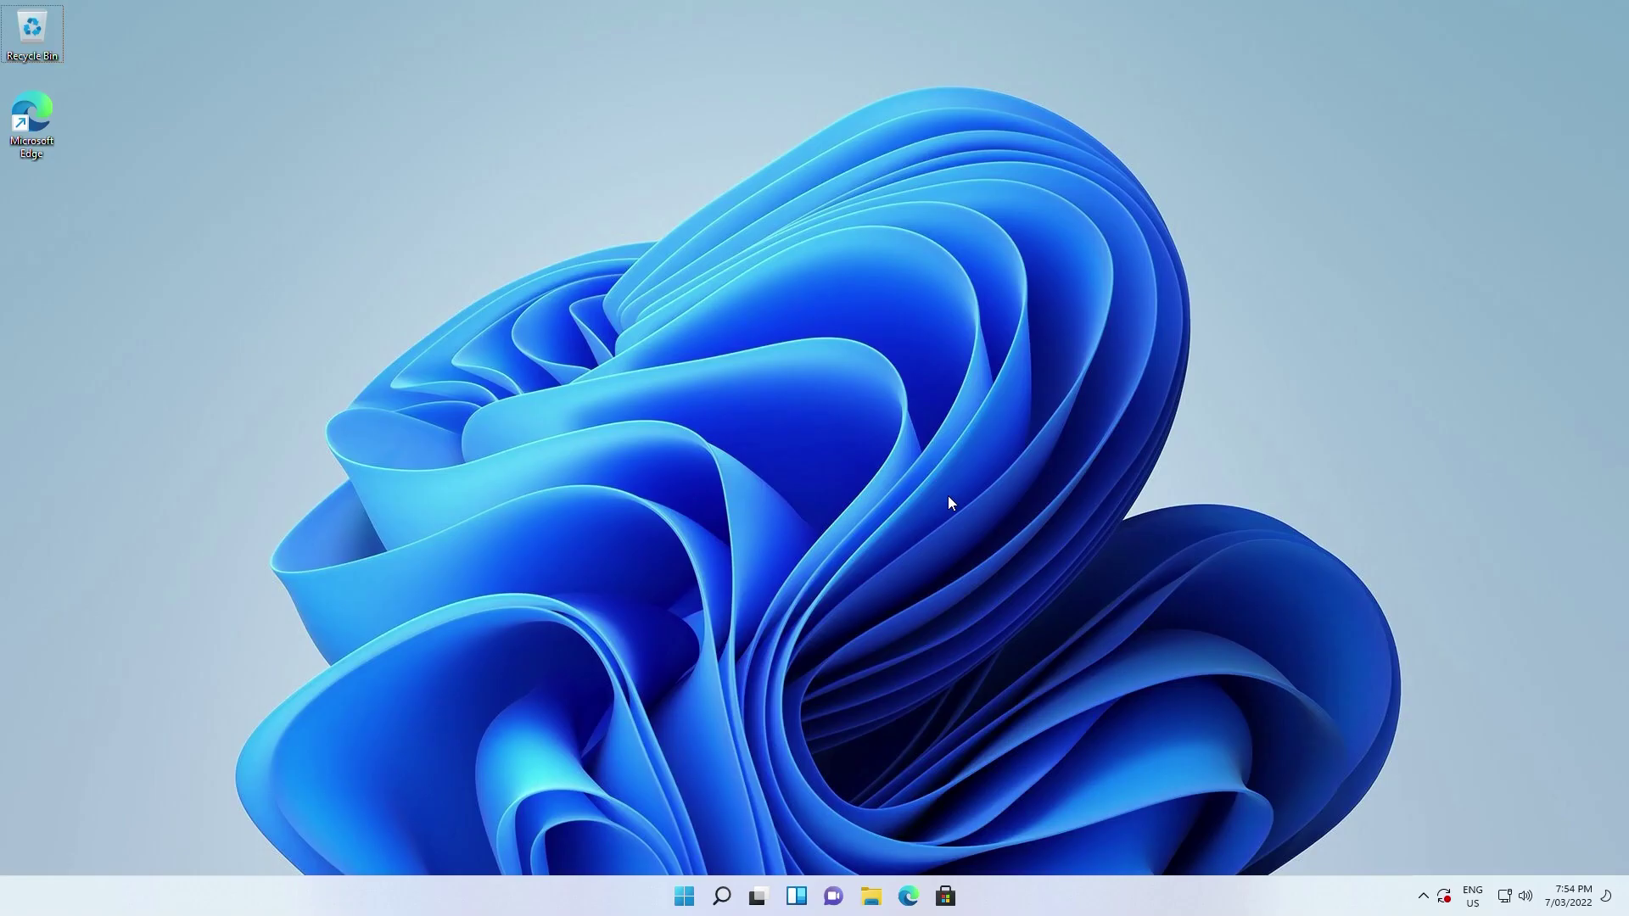
Show the Settings About page listing Windows 11 Pro, Core 2 Duo E8400 and 8.00 GB RAM, centred on screen
key("super+i")
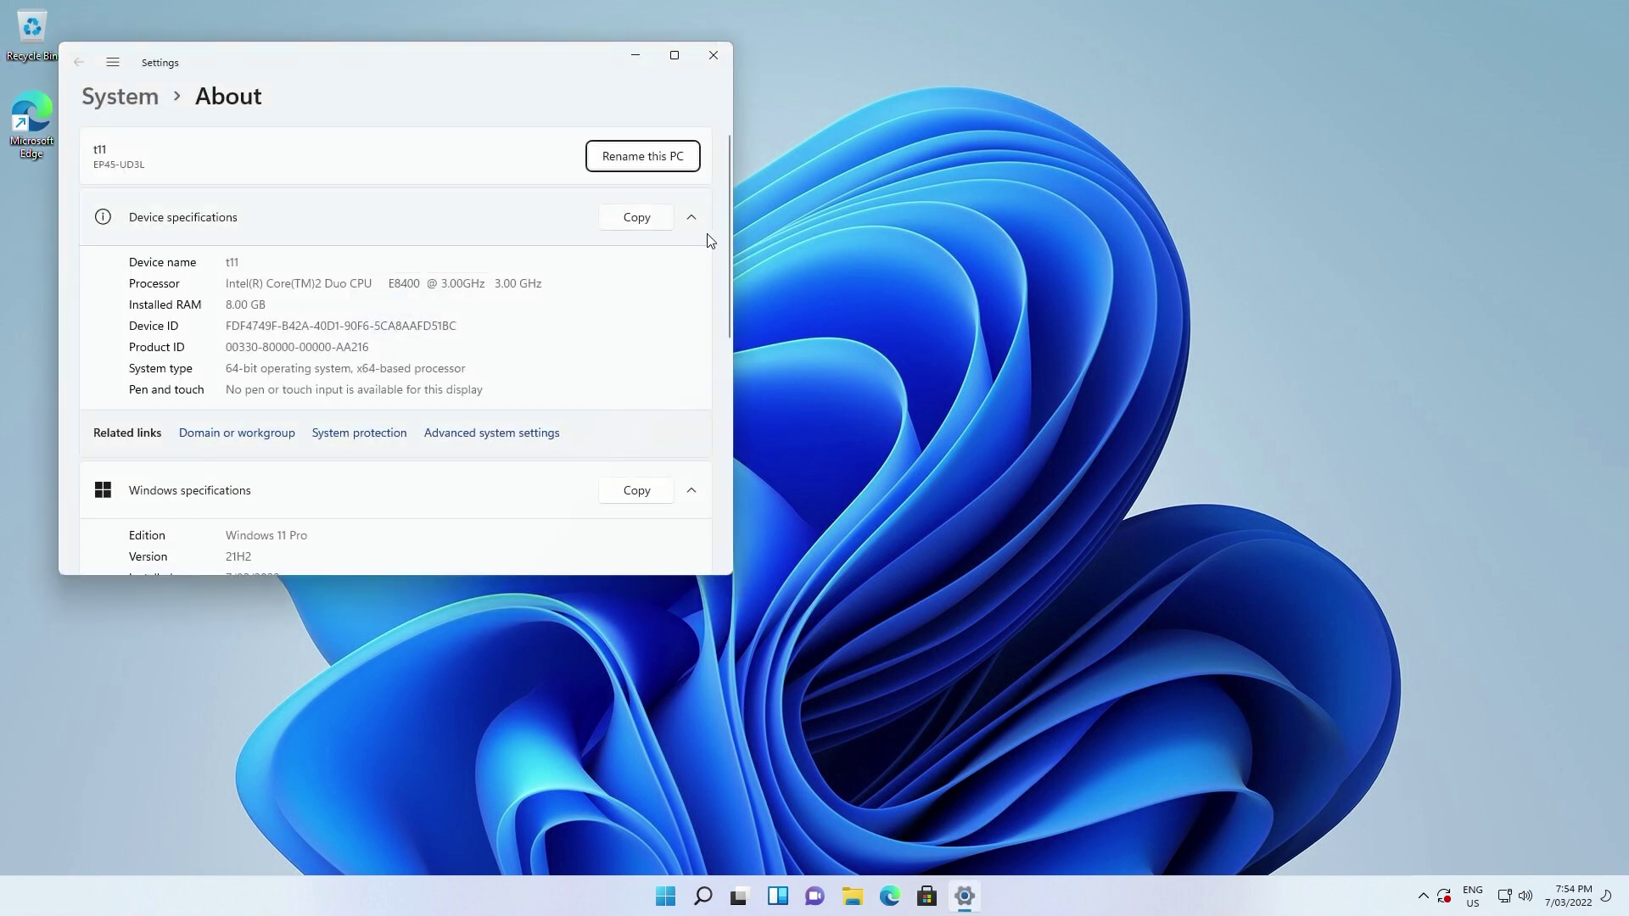
mouse_move(727, 210)
left_mouse_down()
mouse_move(723, 392)
mouse_move(750, 195)
left_mouse_up()
scroll(578, 308, "down", 7)
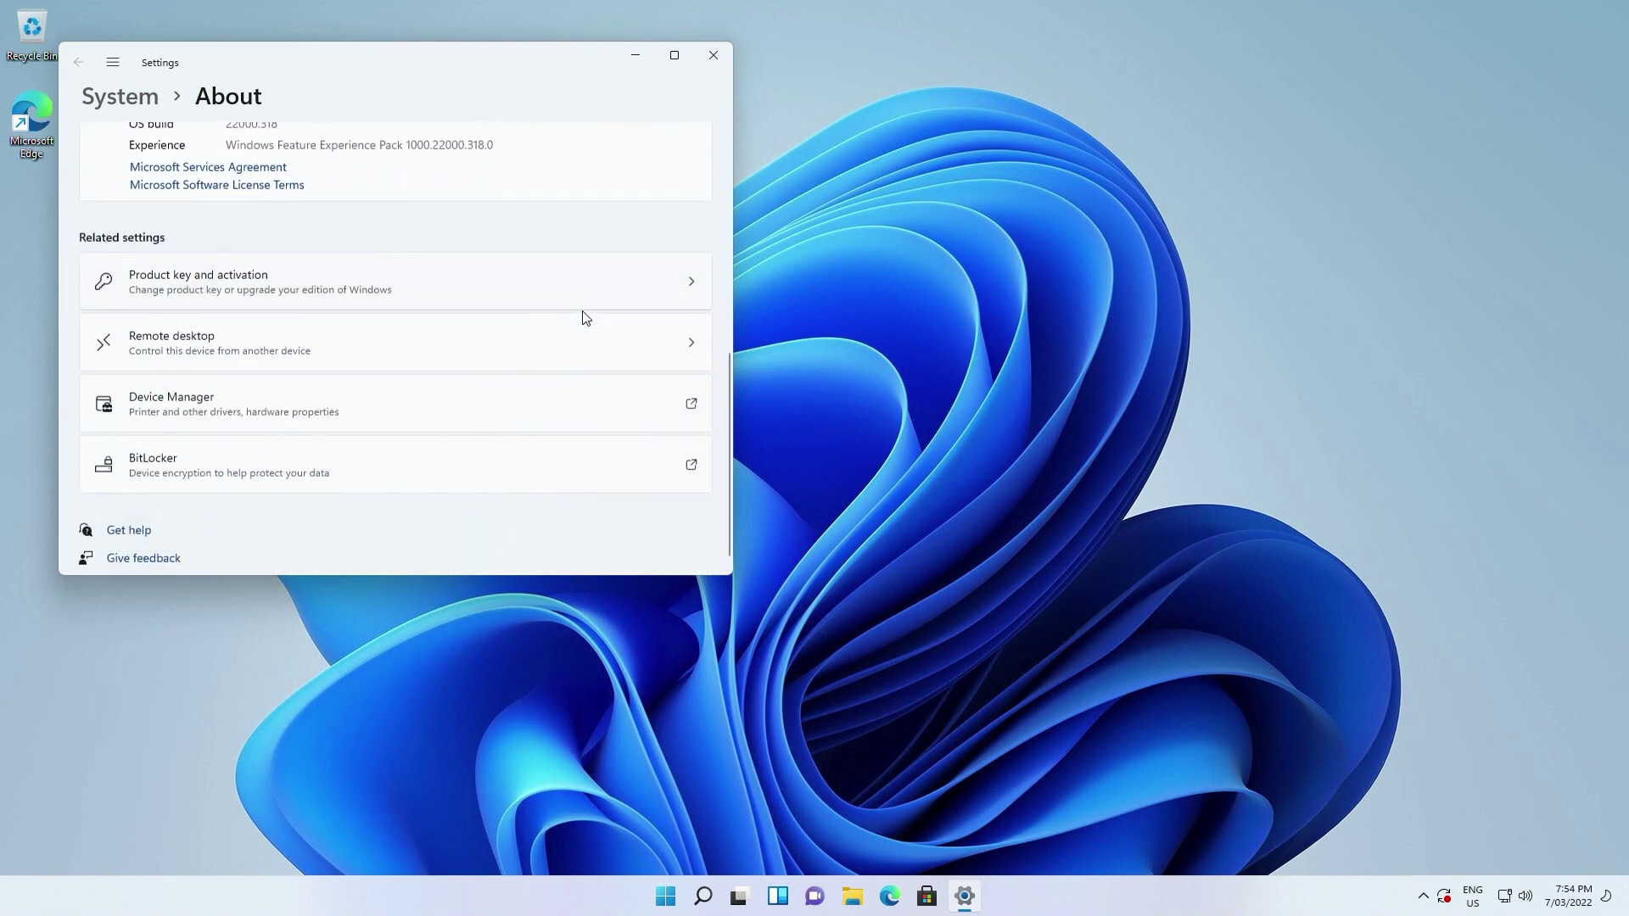
scroll(590, 310, "up", 8)
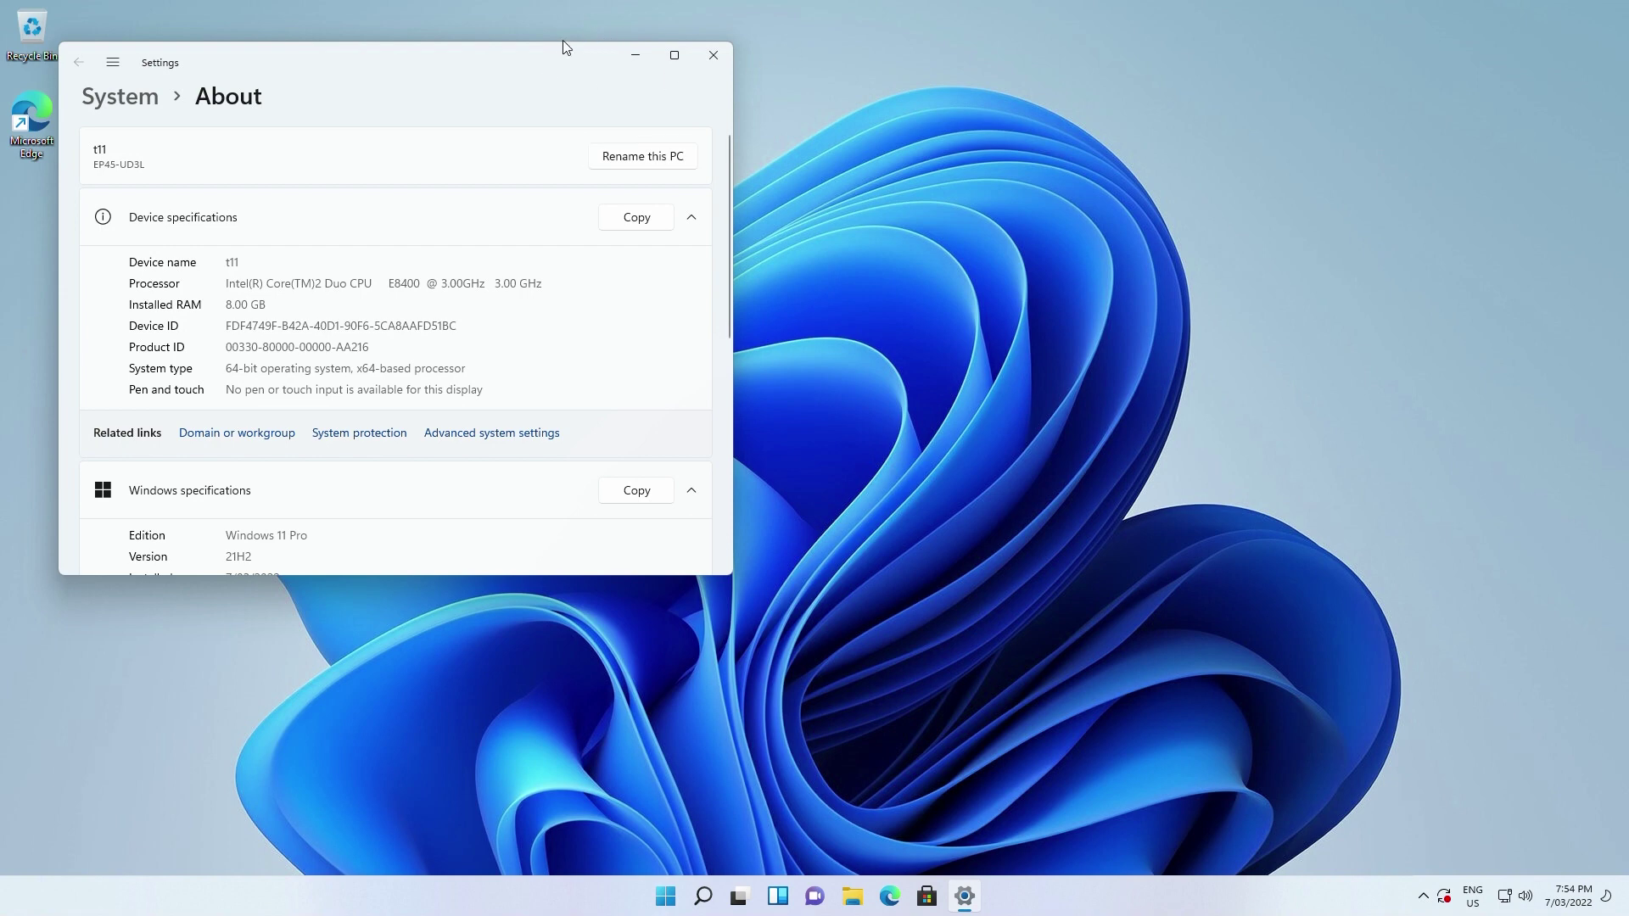
left_click_drag(553, 68, 930, 70)
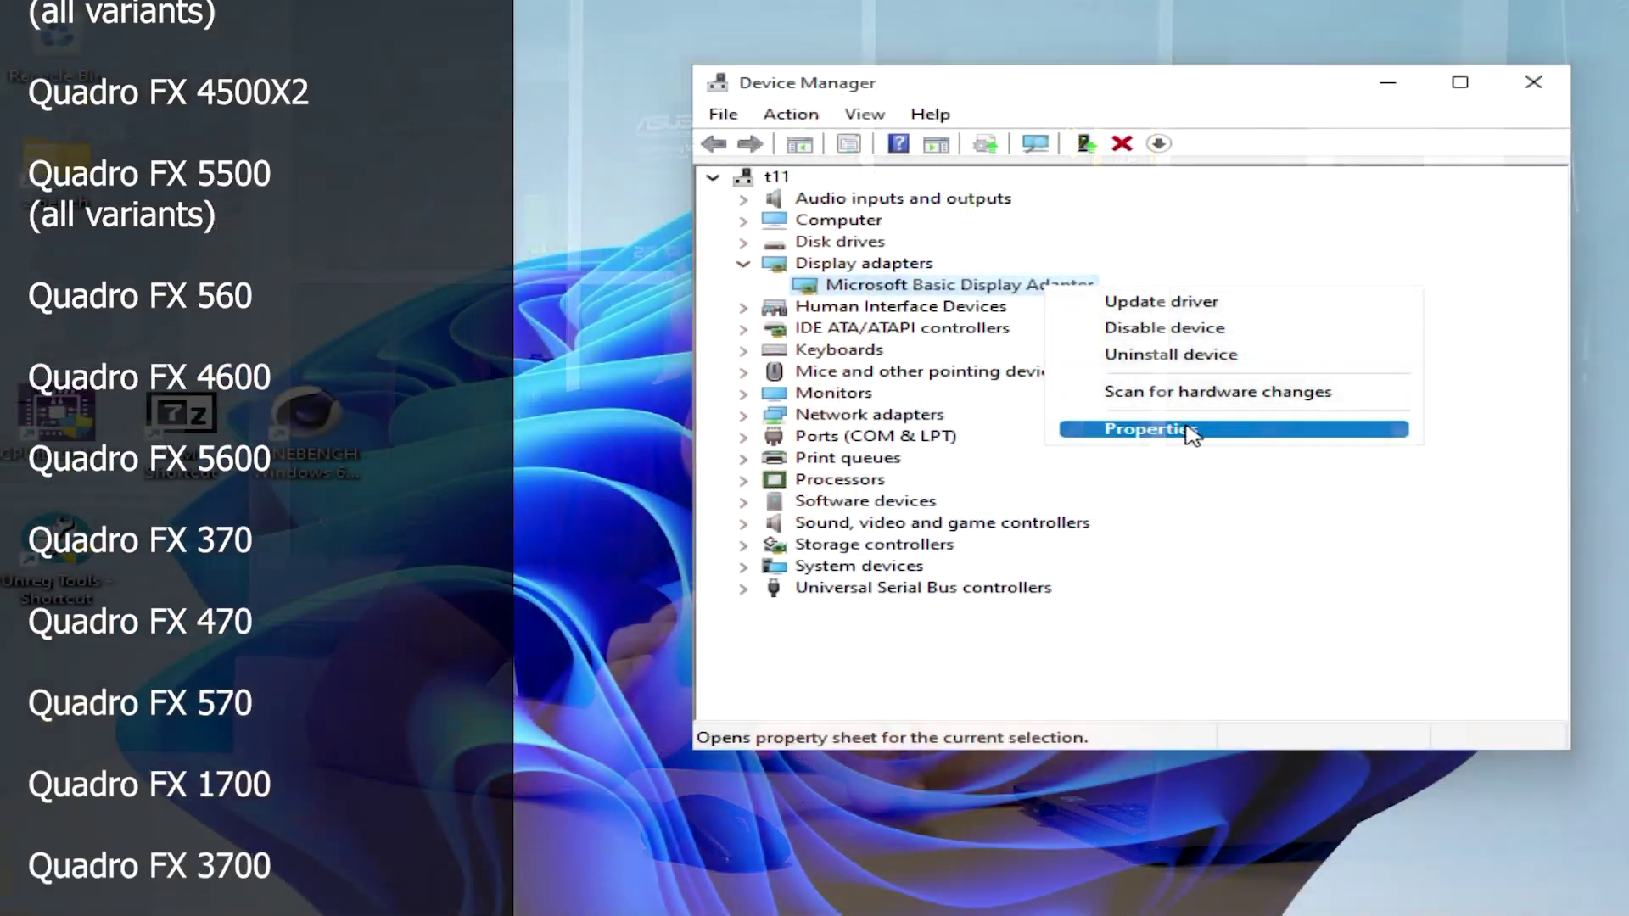
Open Microsoft Basic Display Adapter Properties showing 'This device is working properly', moved right beside the device tree
left_click(1185, 429)
left_click_drag(989, 160, 1174, 154)
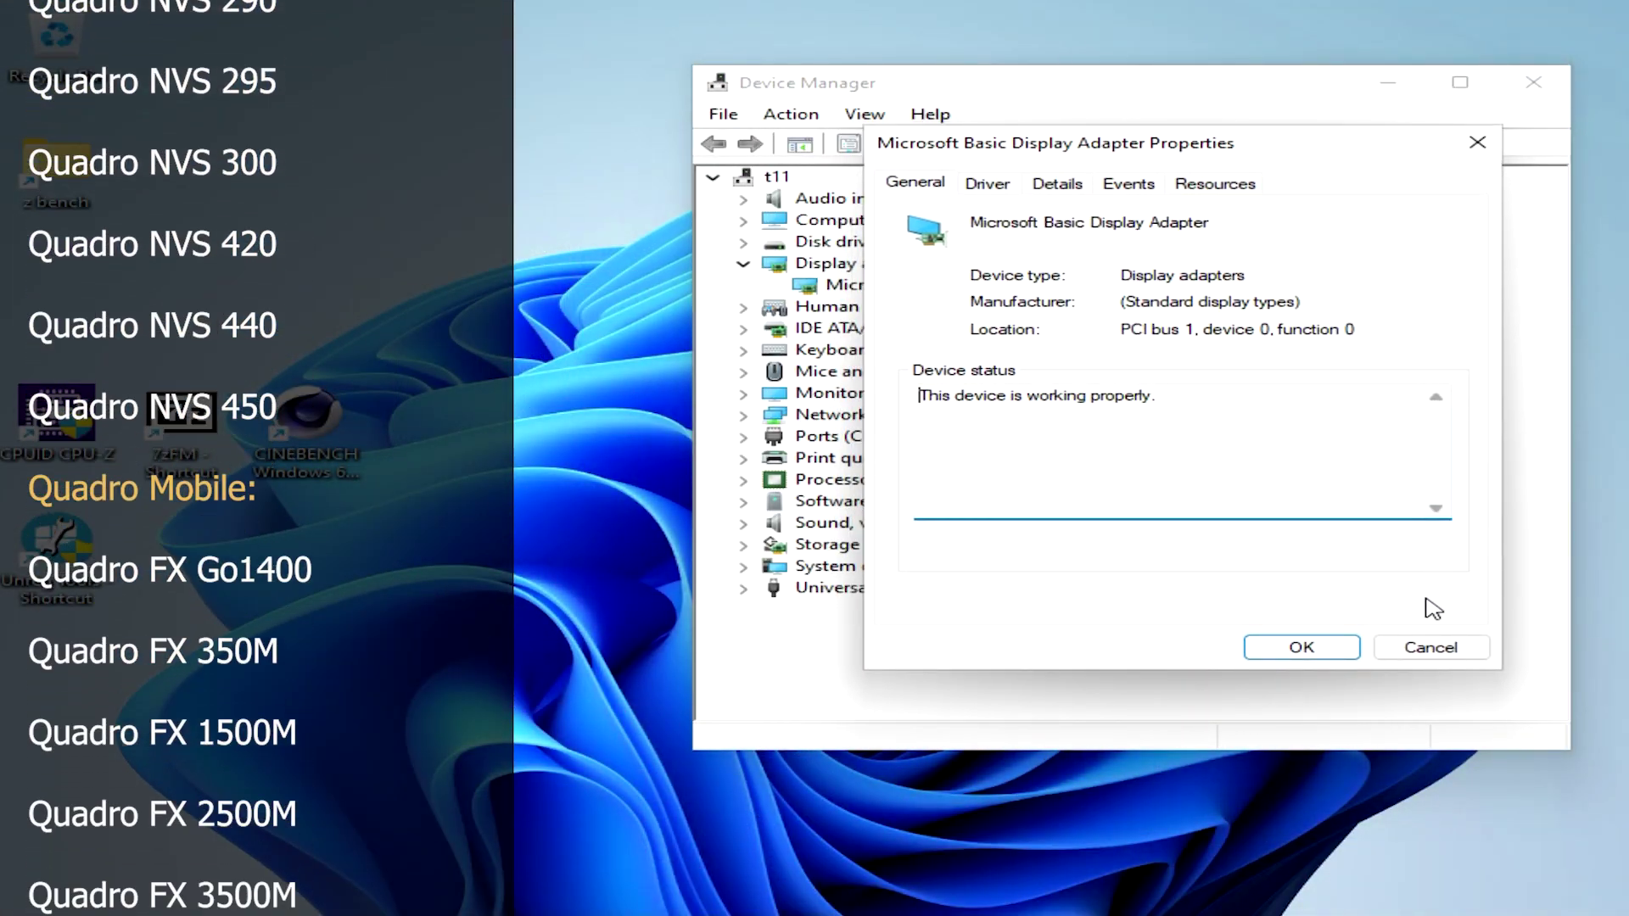